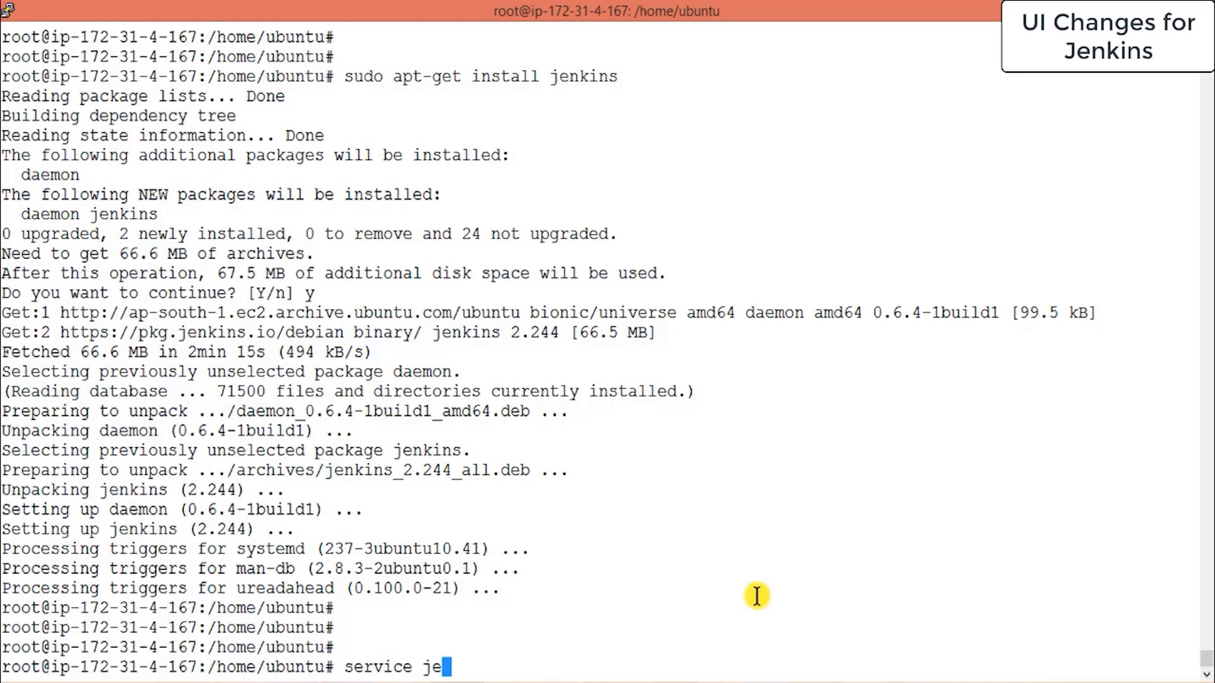
Check the Jenkins service with 'service jenkins status' and 'systemctl status jenkins' to confirm it is active.
type("tatus")
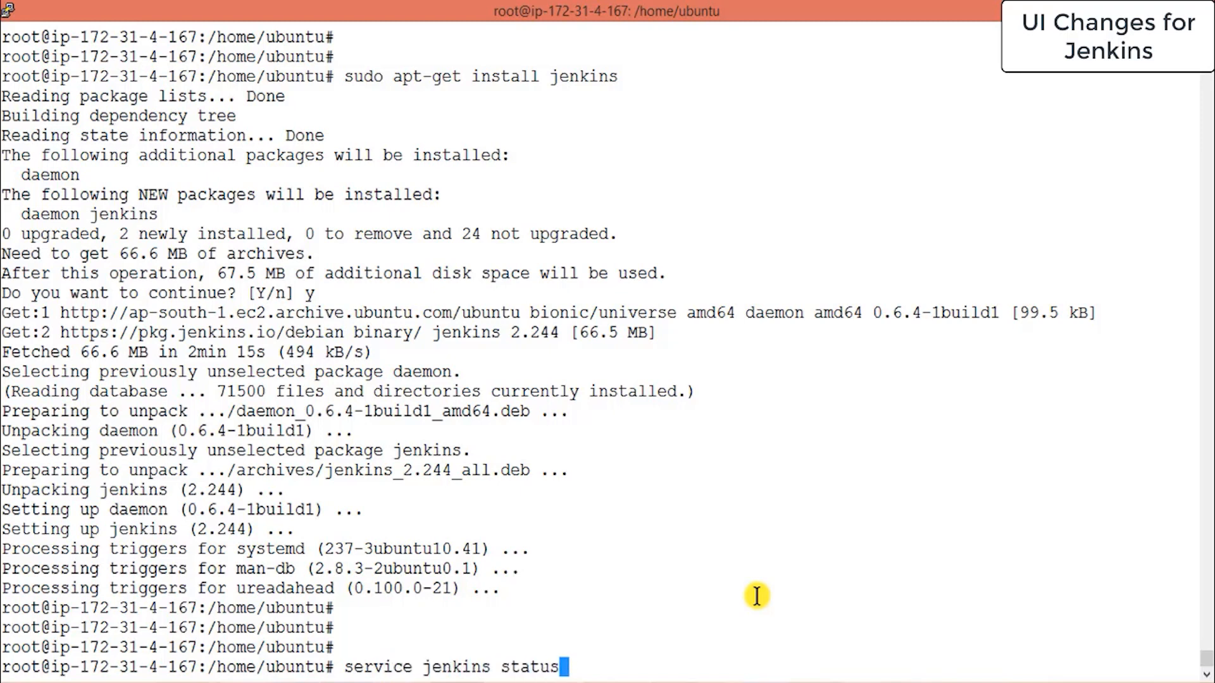
key("Return")
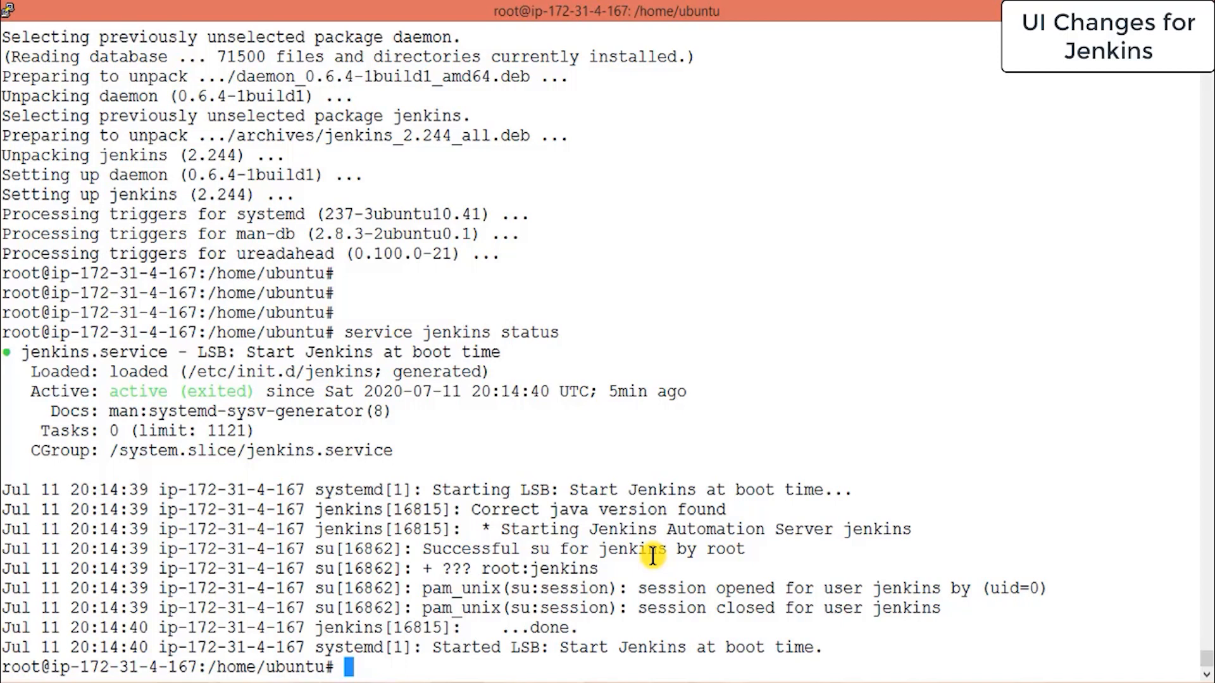
key("Return")
key("Return")
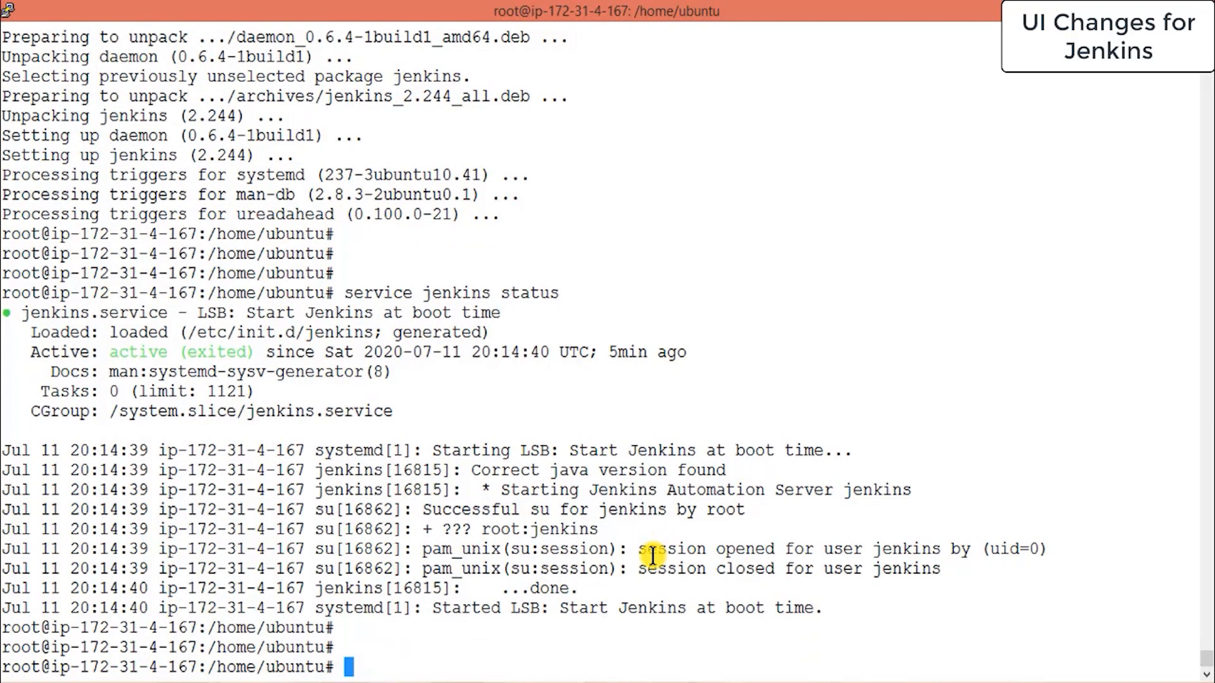
type("systemctl")
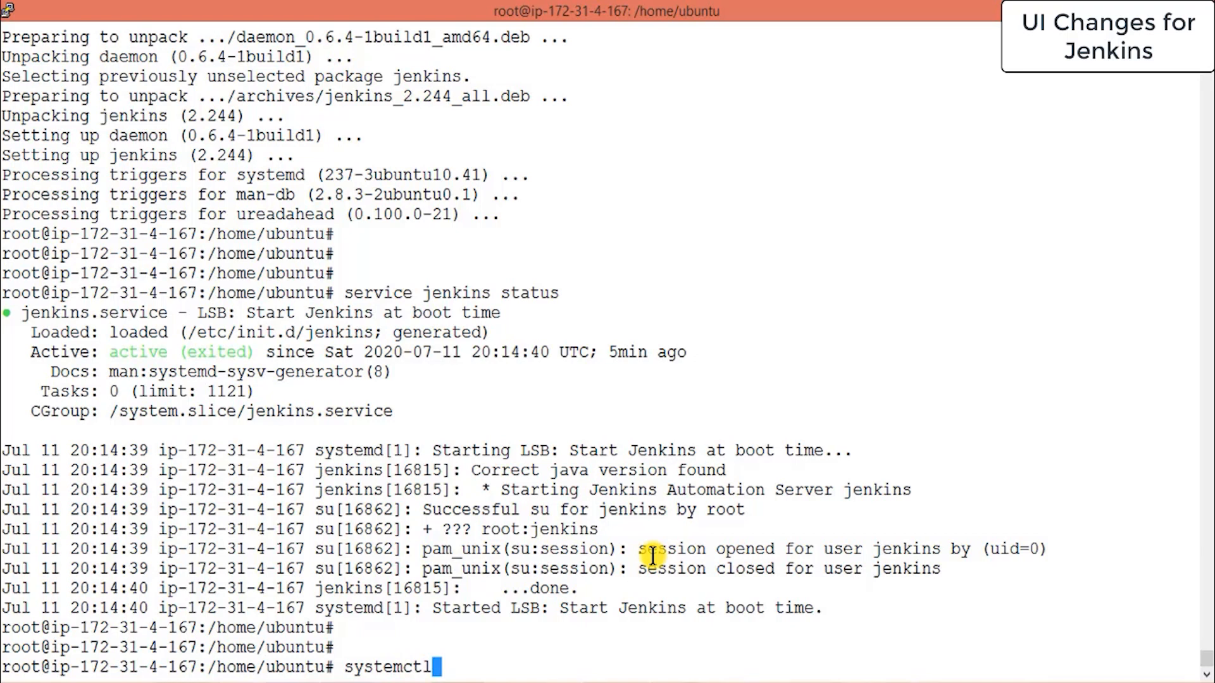
type(" status jenkins")
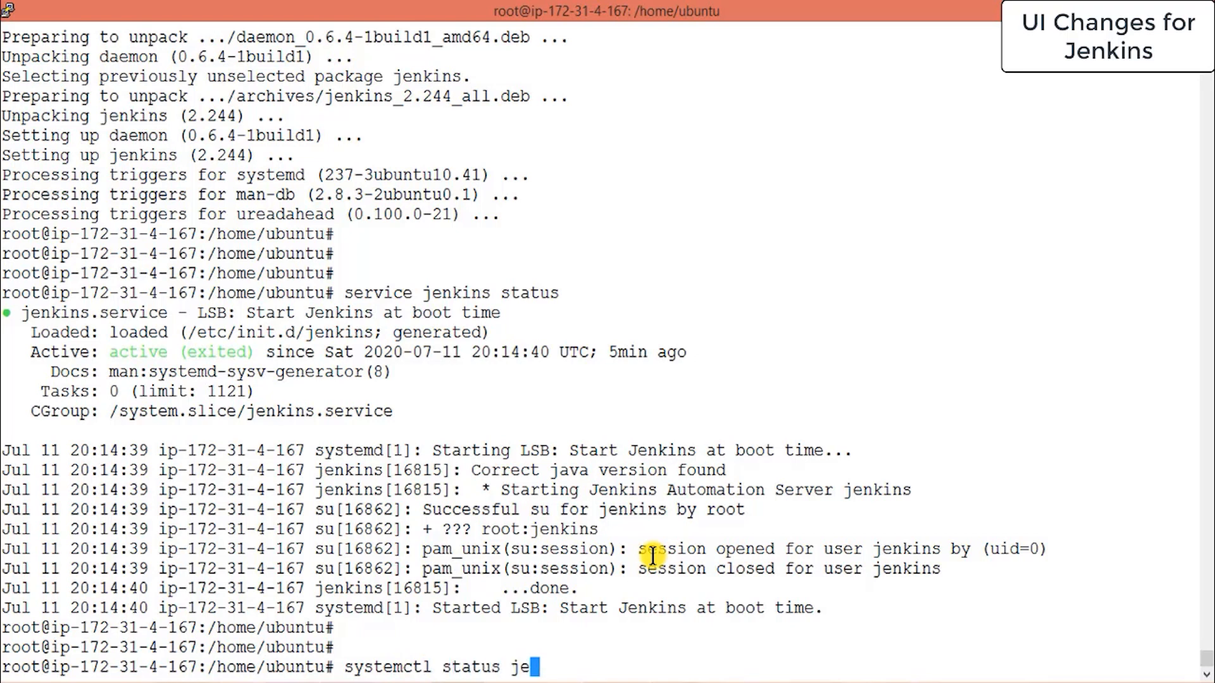
key("Return")
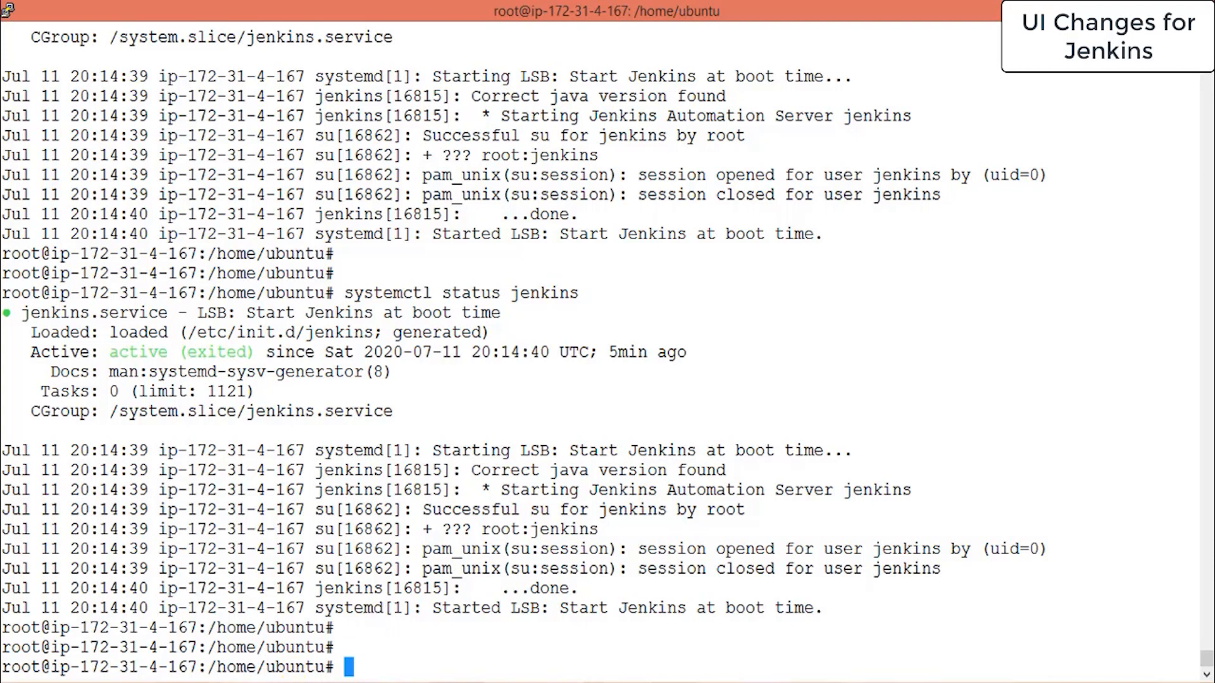
key("alt+Tab")
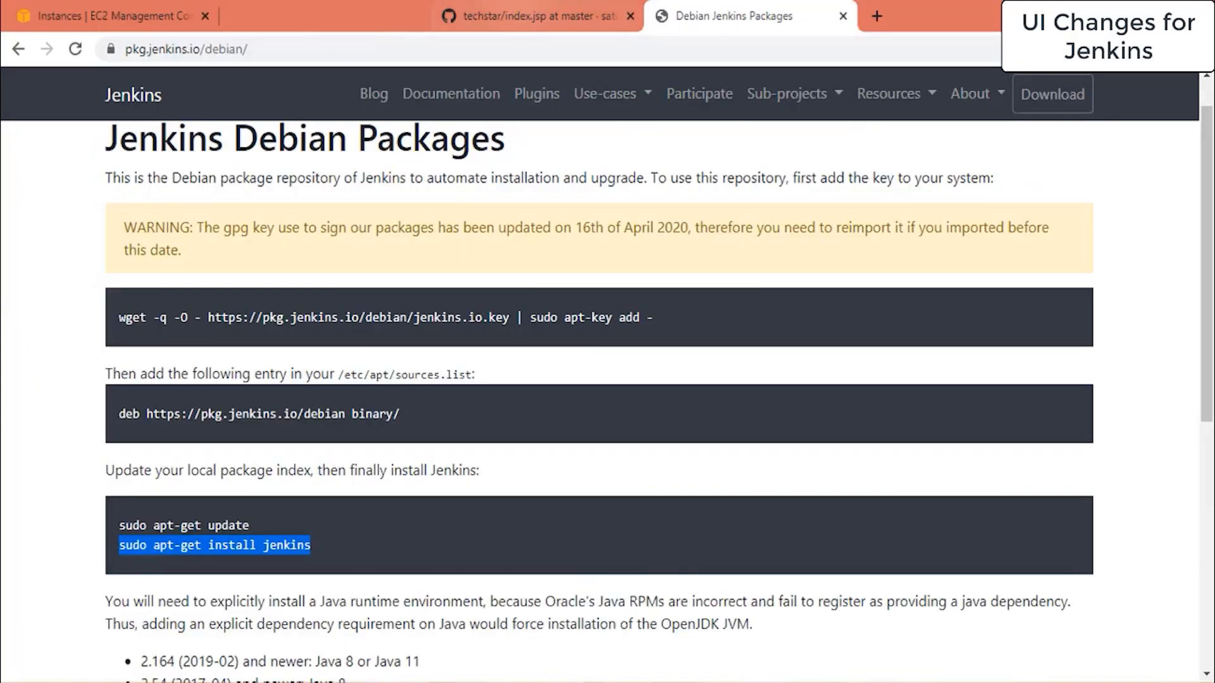
Load Jenkins at the server's public IP on port 8080 (13.233.119.51:8080) in a new tab.
left_click(149, 16)
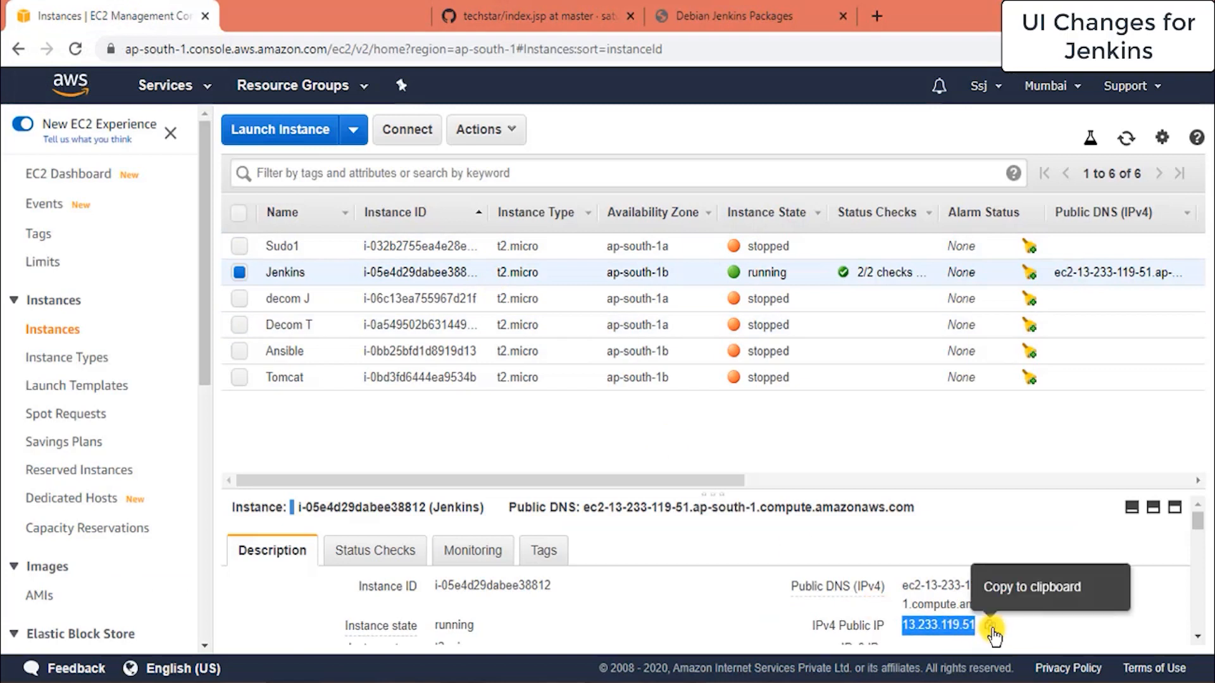
left_click(780, 8)
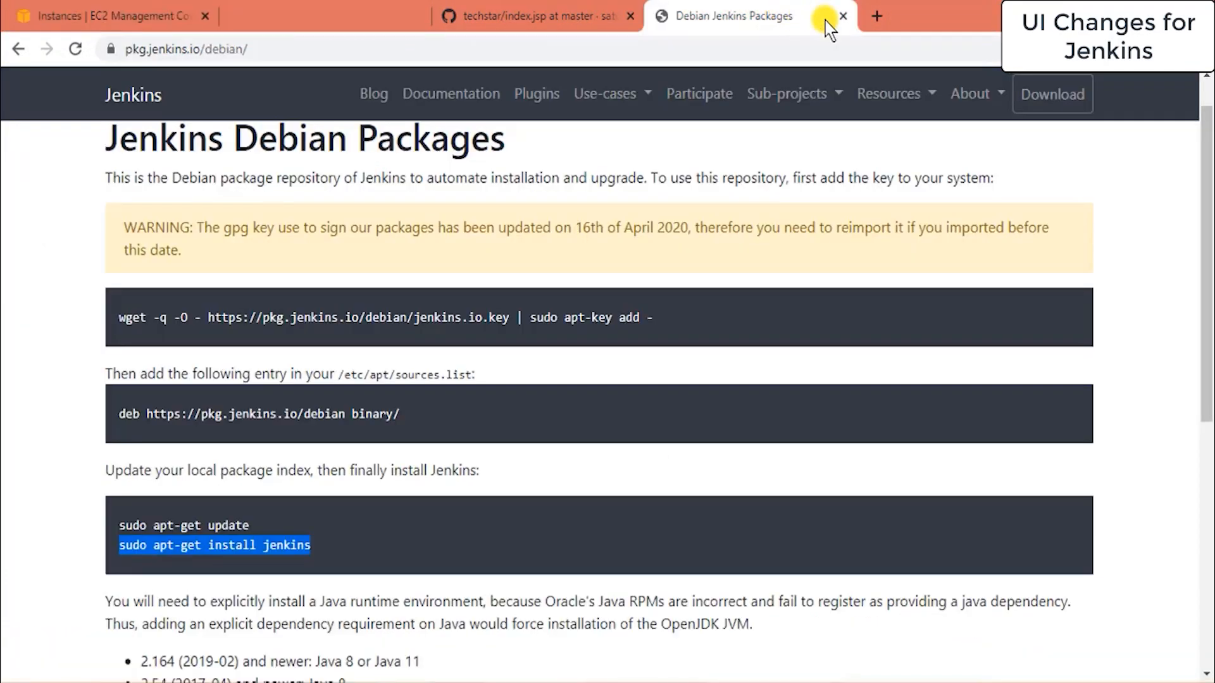
left_click(843, 16)
left_click(670, 16)
type("13.233.119.51")
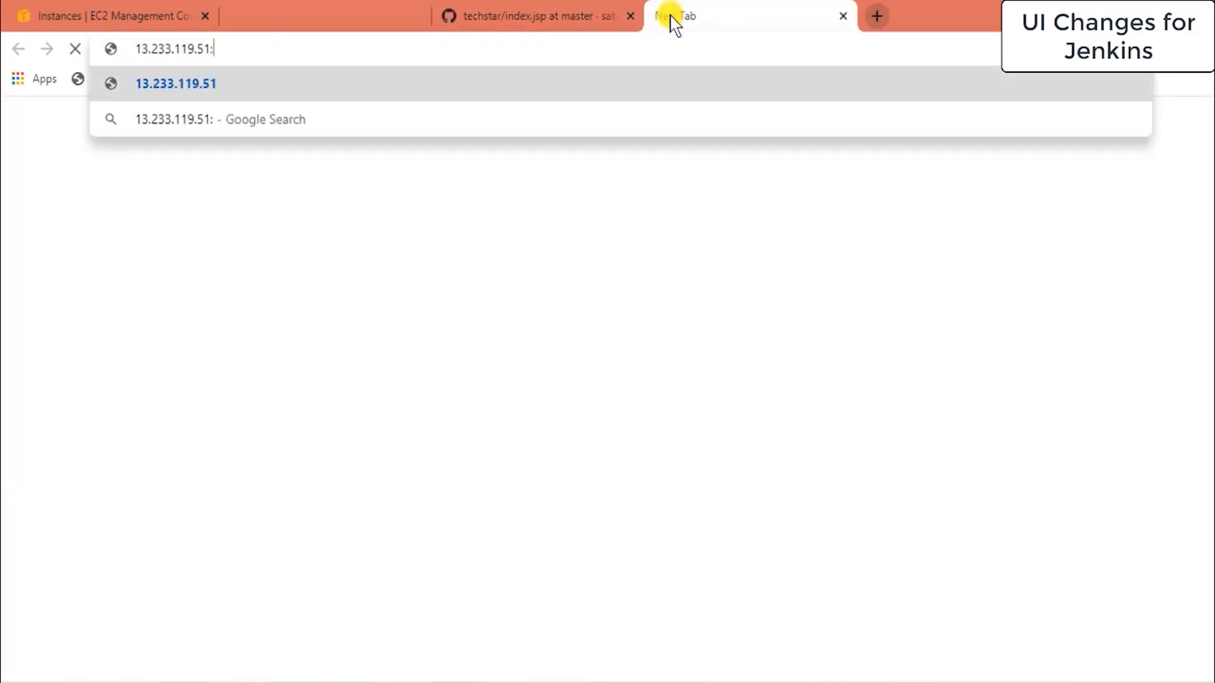
type(":8080")
key("Return")
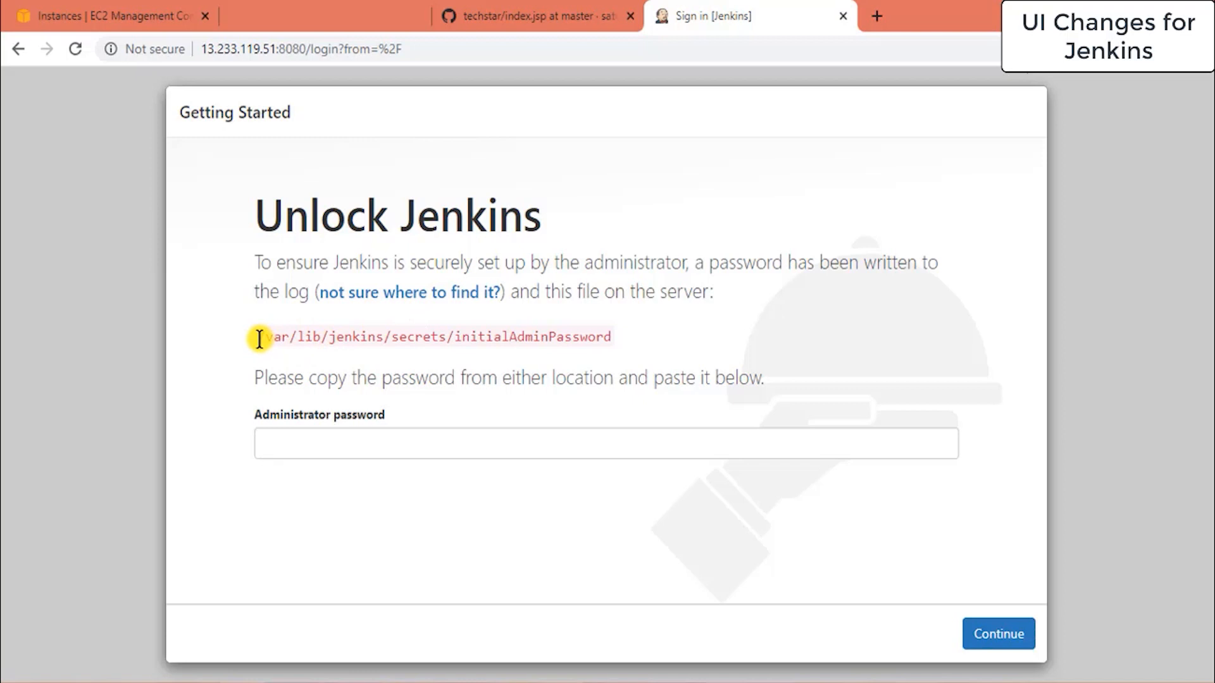
Select and copy the path /var/lib/jenkins/secrets/initialAdminPassword from the Unlock Jenkins page.
left_click_drag(259, 338, 613, 332)
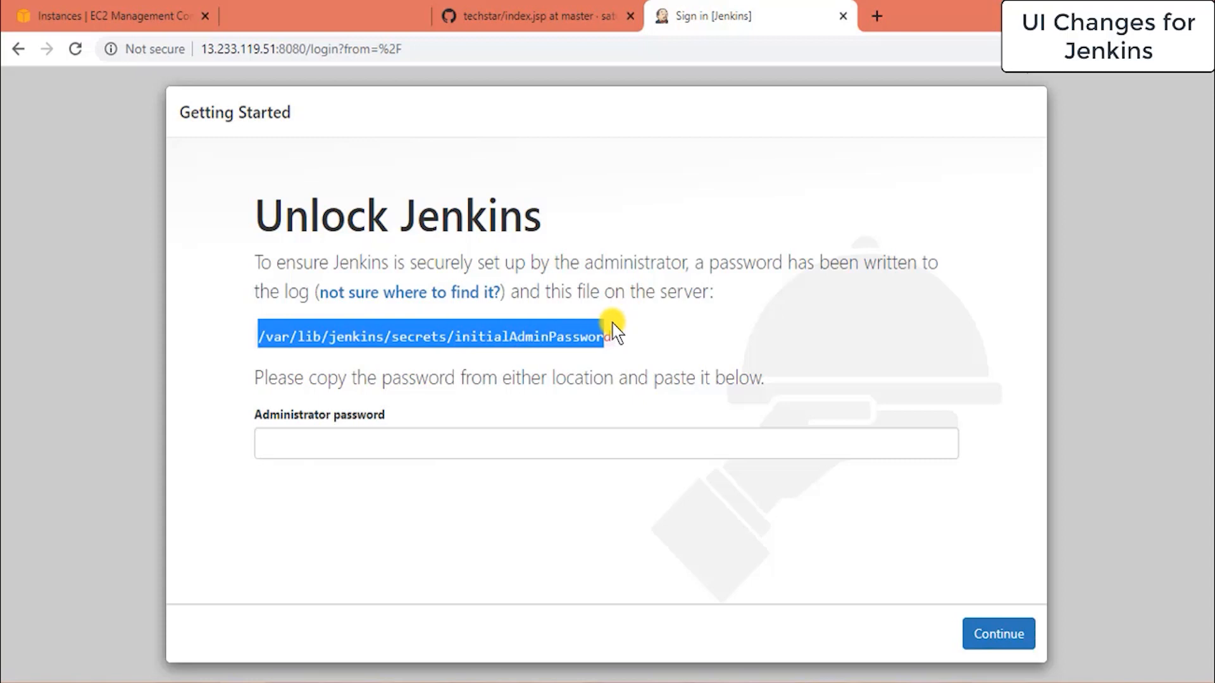
left_click(612, 336)
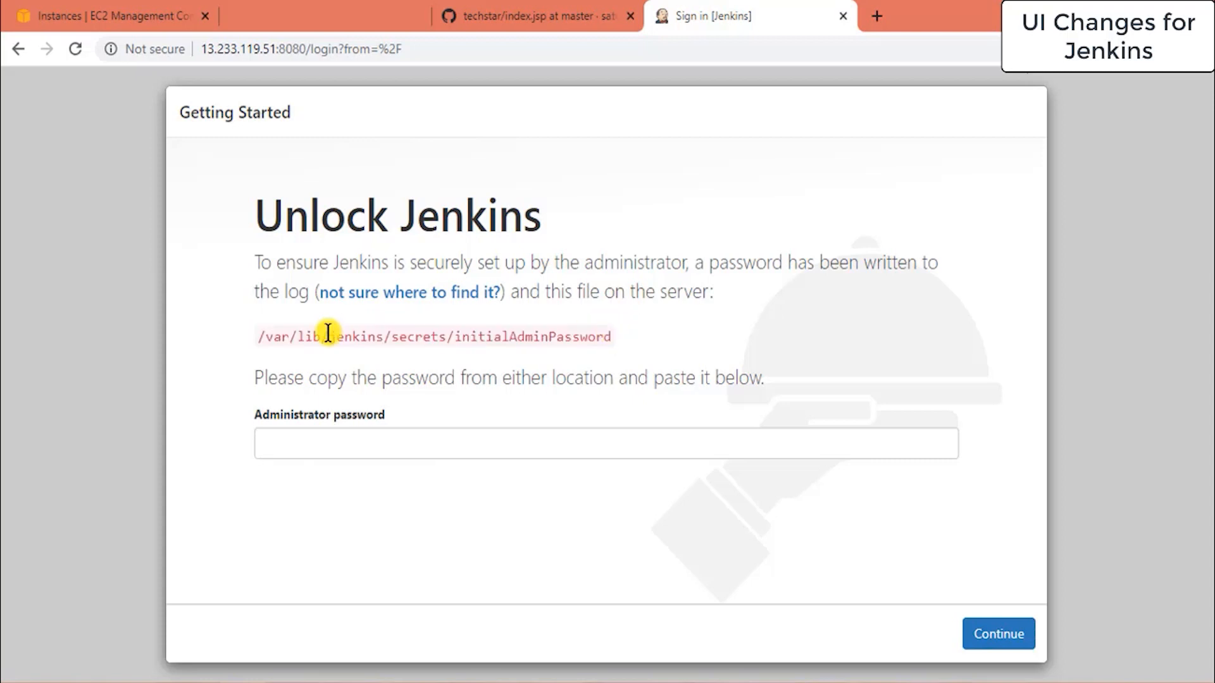
left_click_drag(262, 333, 488, 317)
left_click(492, 324)
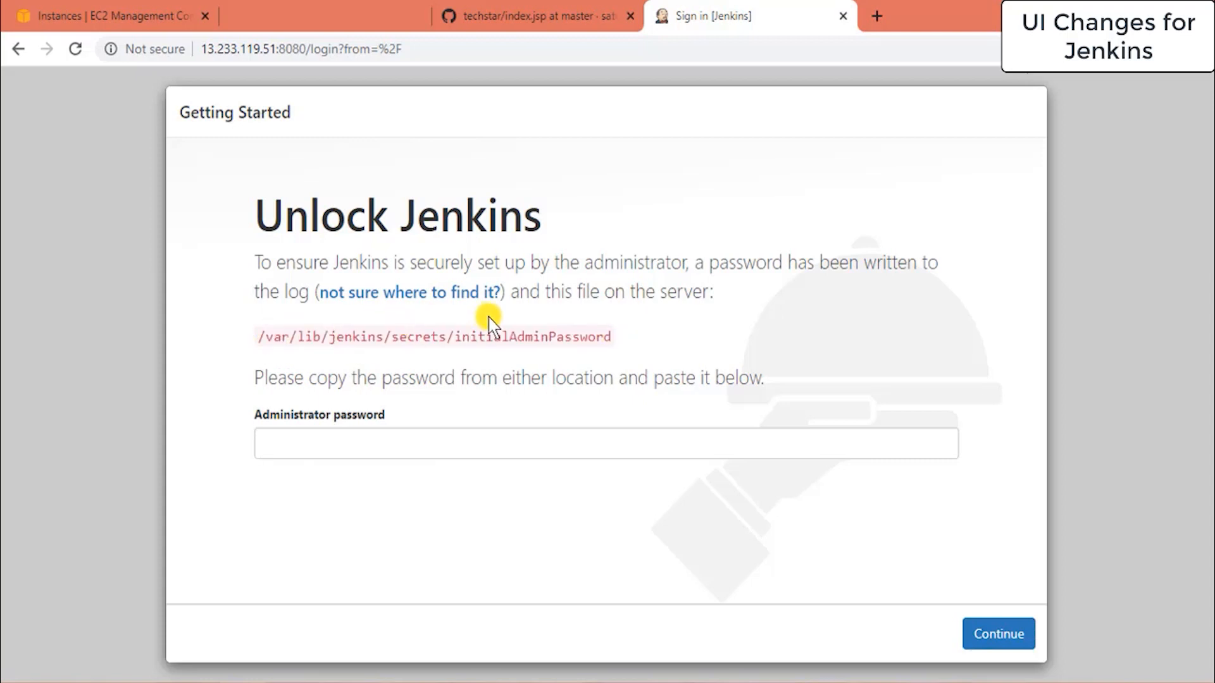
double_click(262, 337)
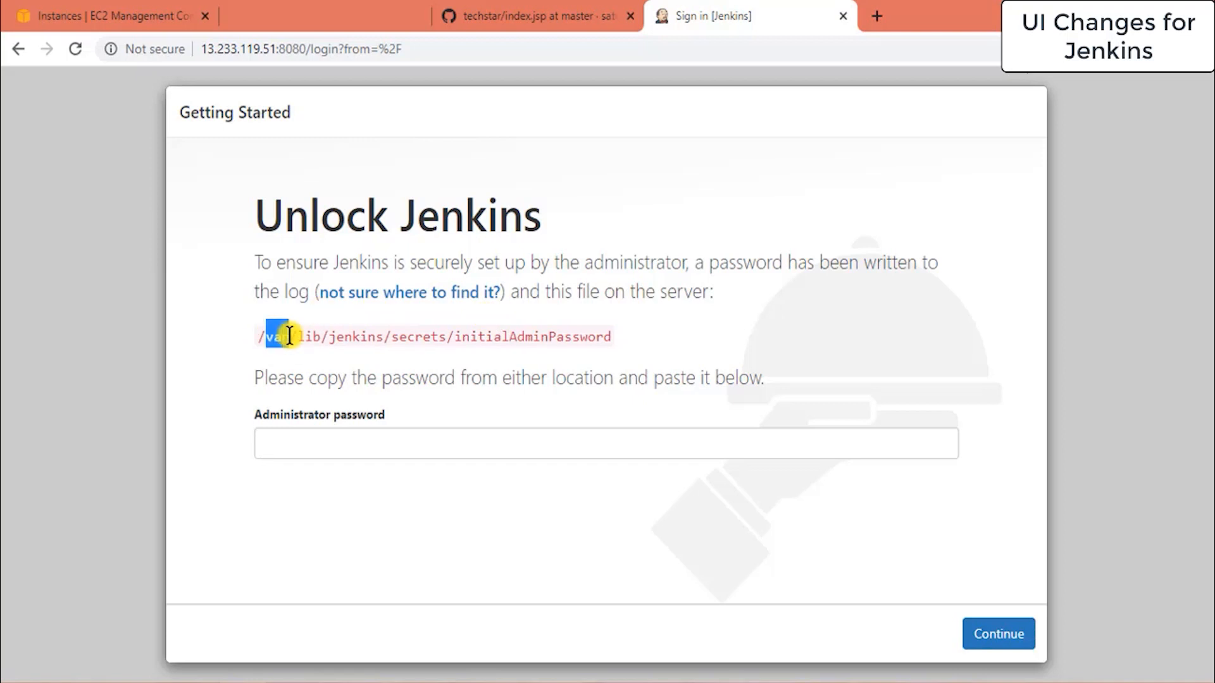
left_click(256, 342)
left_click_drag(259, 337, 611, 330)
key("ctrl+c")
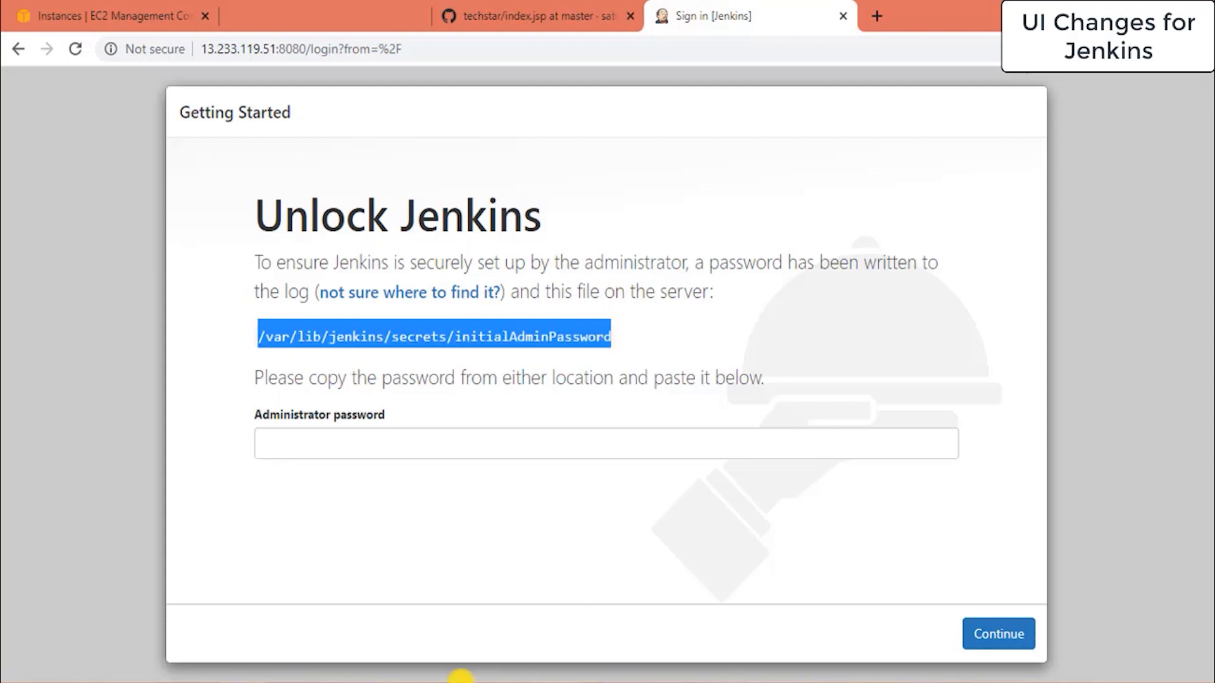
left_click(461, 677)
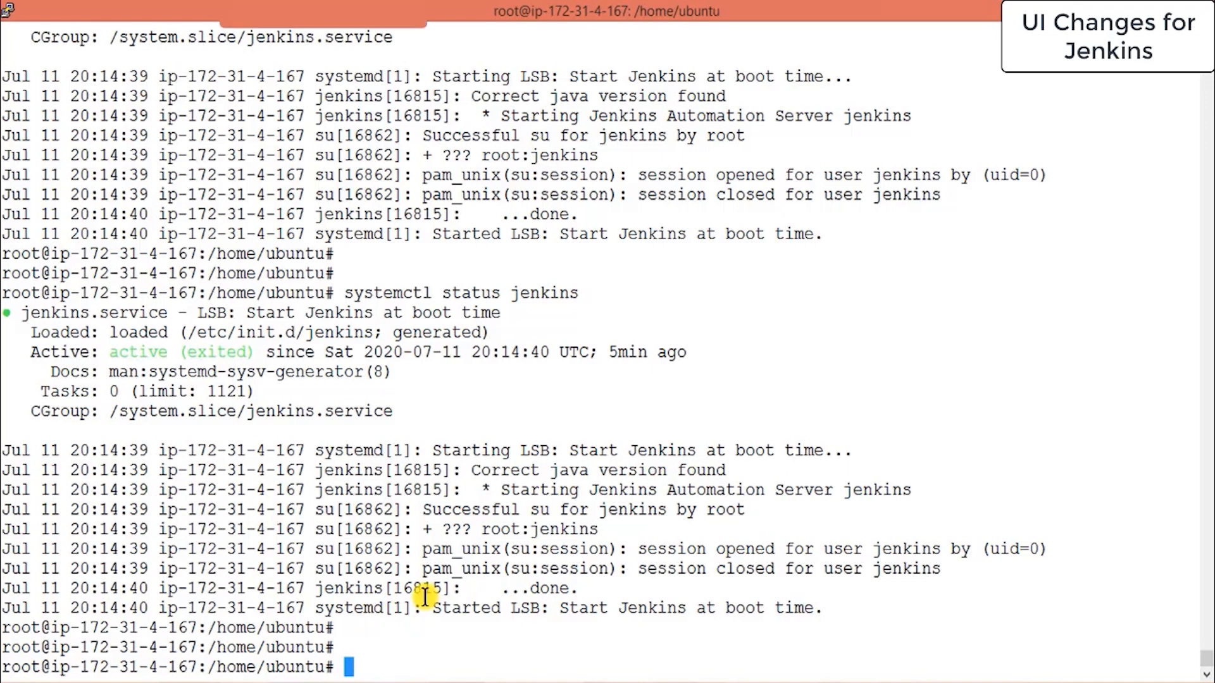
Print the password with cat /var/lib/jenkins/secrets/initialAdminPassword and copy it from the terminal.
type("cag")
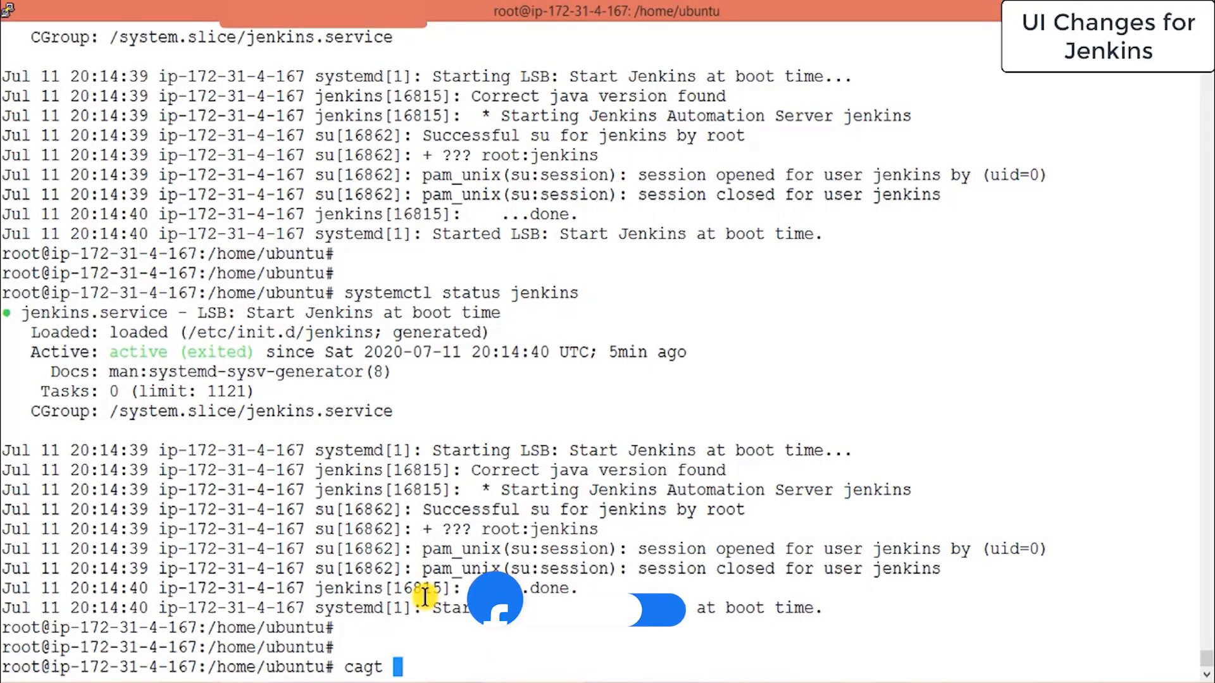
type("t")
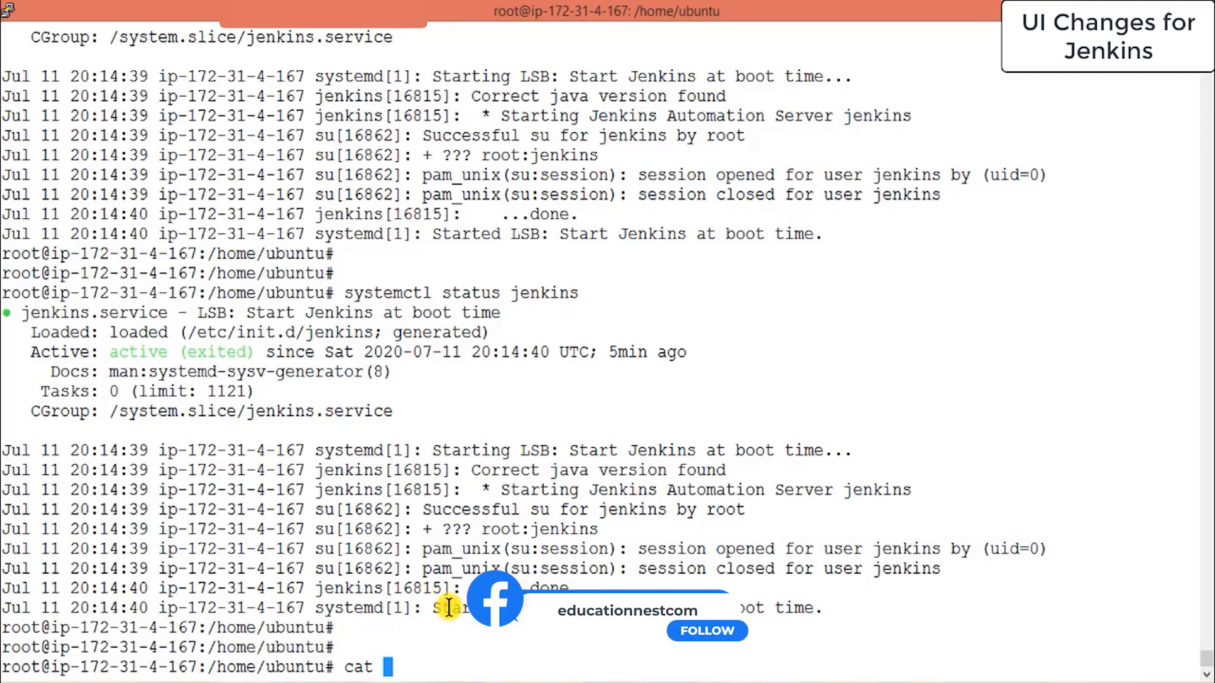
right_click(449, 609)
key("Return")
key("Return")
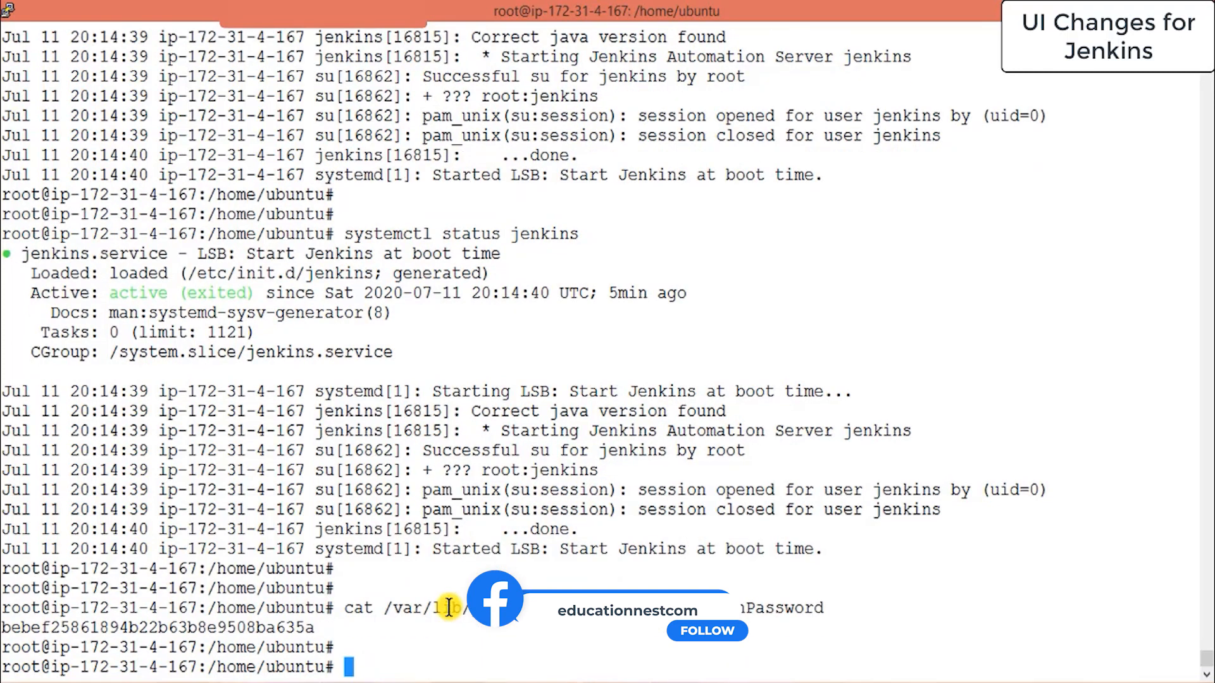
double_click(269, 632)
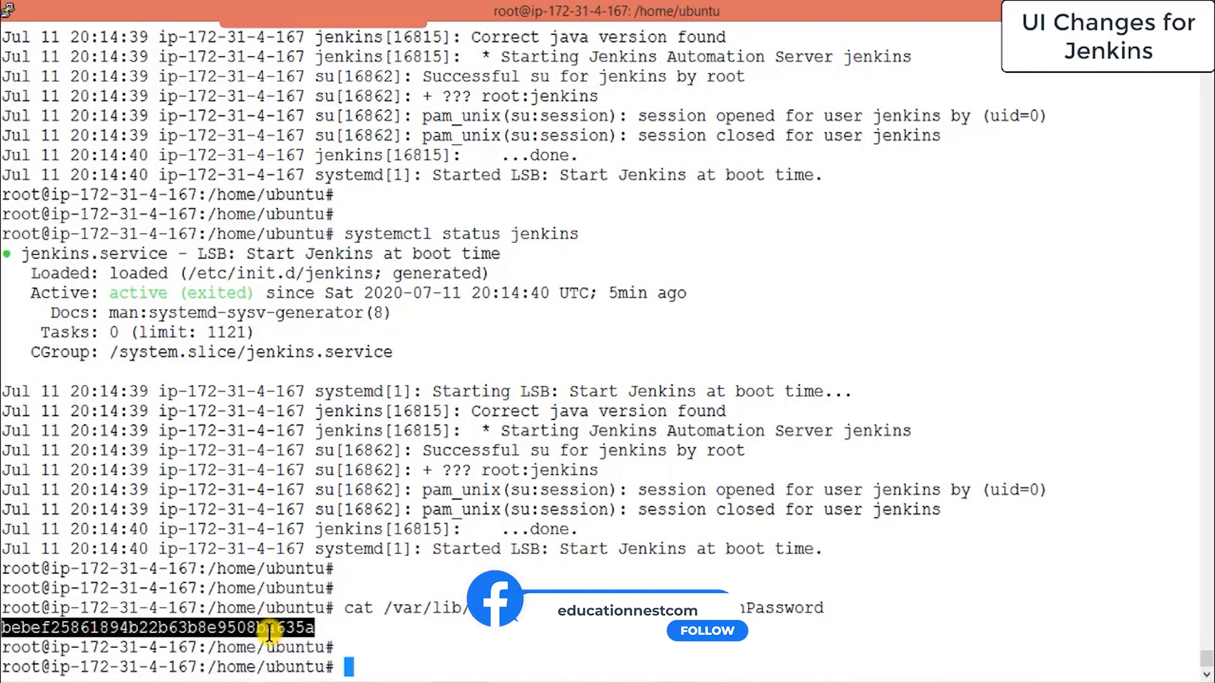
key("alt+Tab")
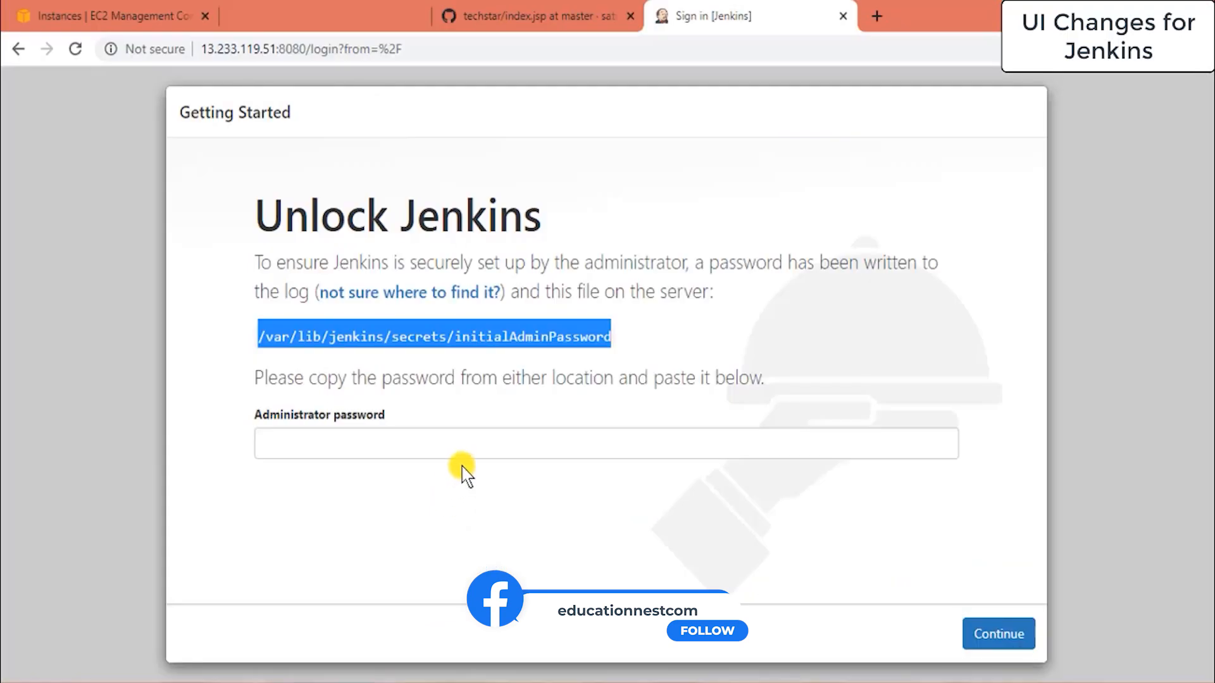
Paste the initial admin password into the Administrator password field, continue, and let Chrome save it.
left_click(482, 446)
key("ctrl+v")
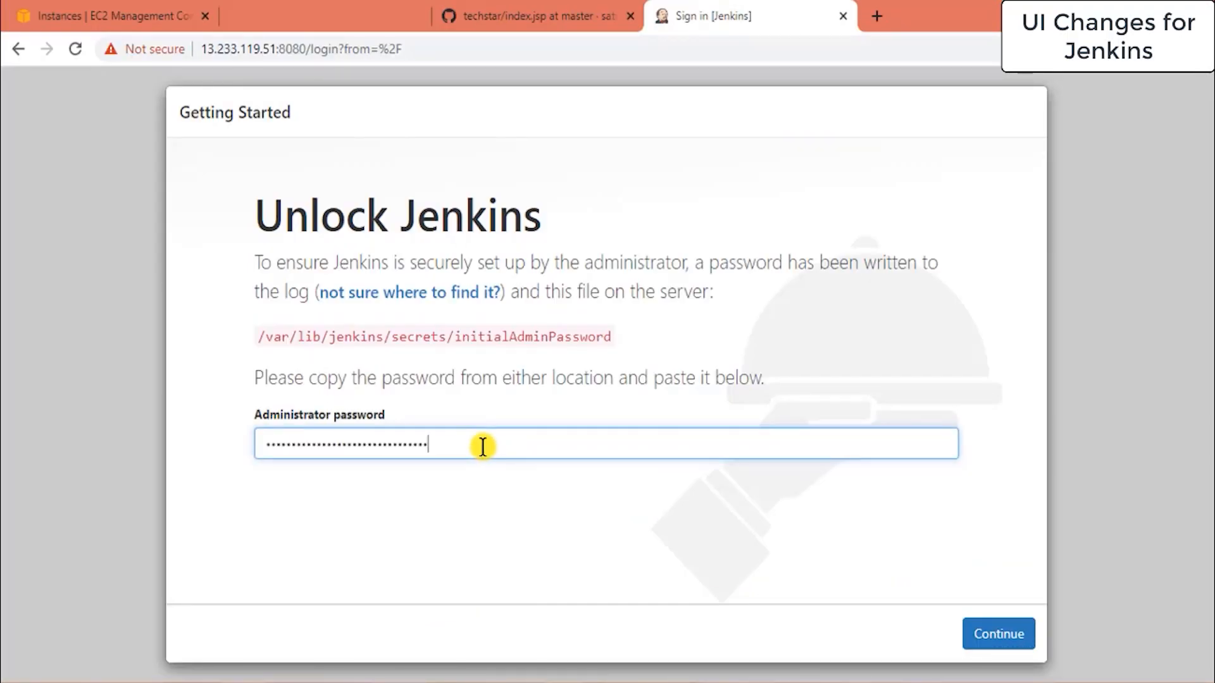
left_click(997, 635)
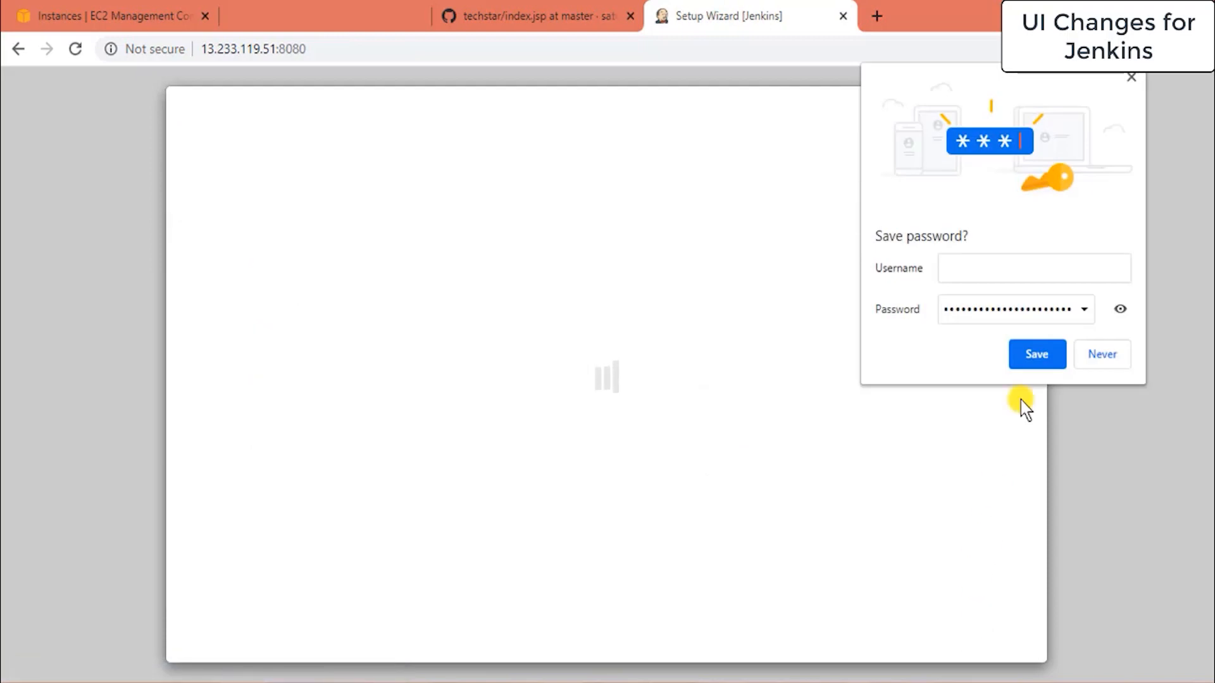
left_click(1047, 356)
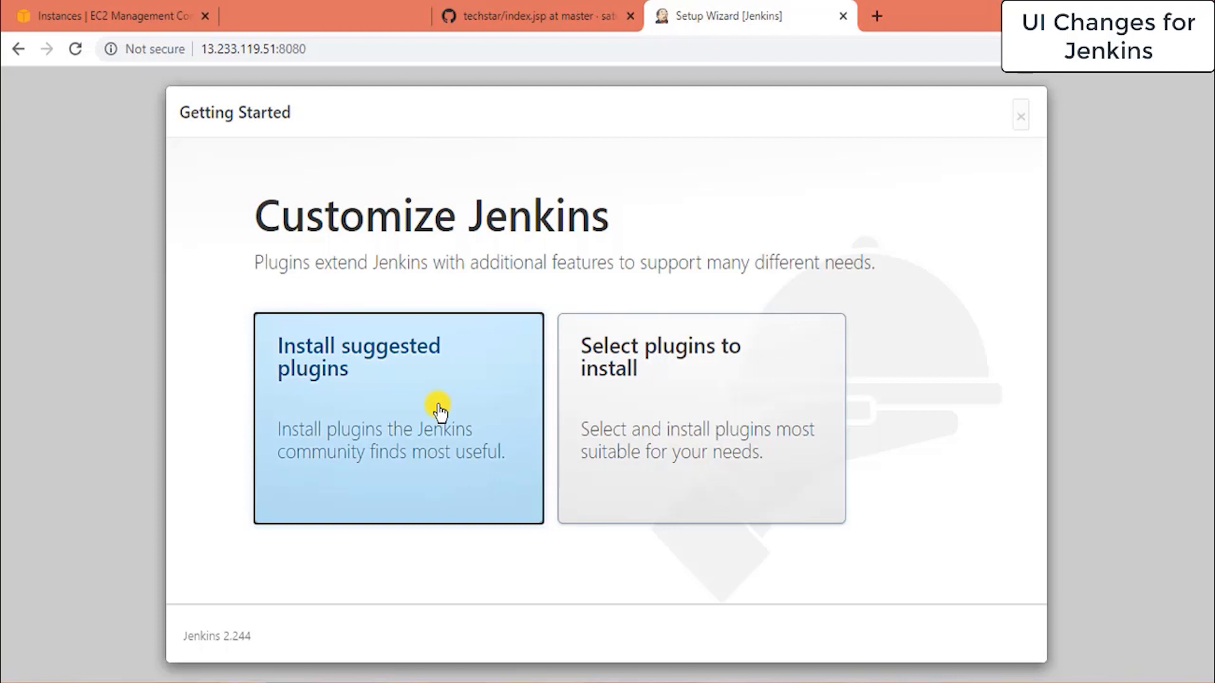
Choose Install suggested plugins and let the plugin installation finish.
left_click(372, 399)
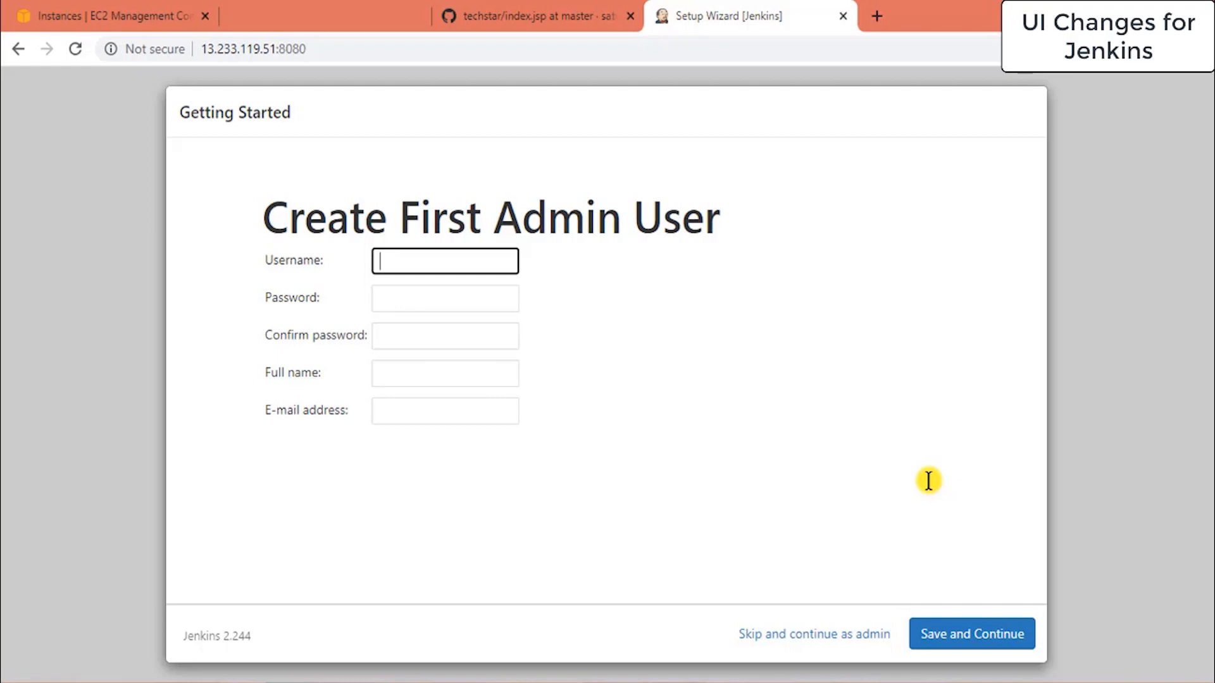
Skip first-admin creation and instance URL configuration, then start using Jenkins.
left_click(794, 642)
left_click(885, 636)
left_click(341, 542)
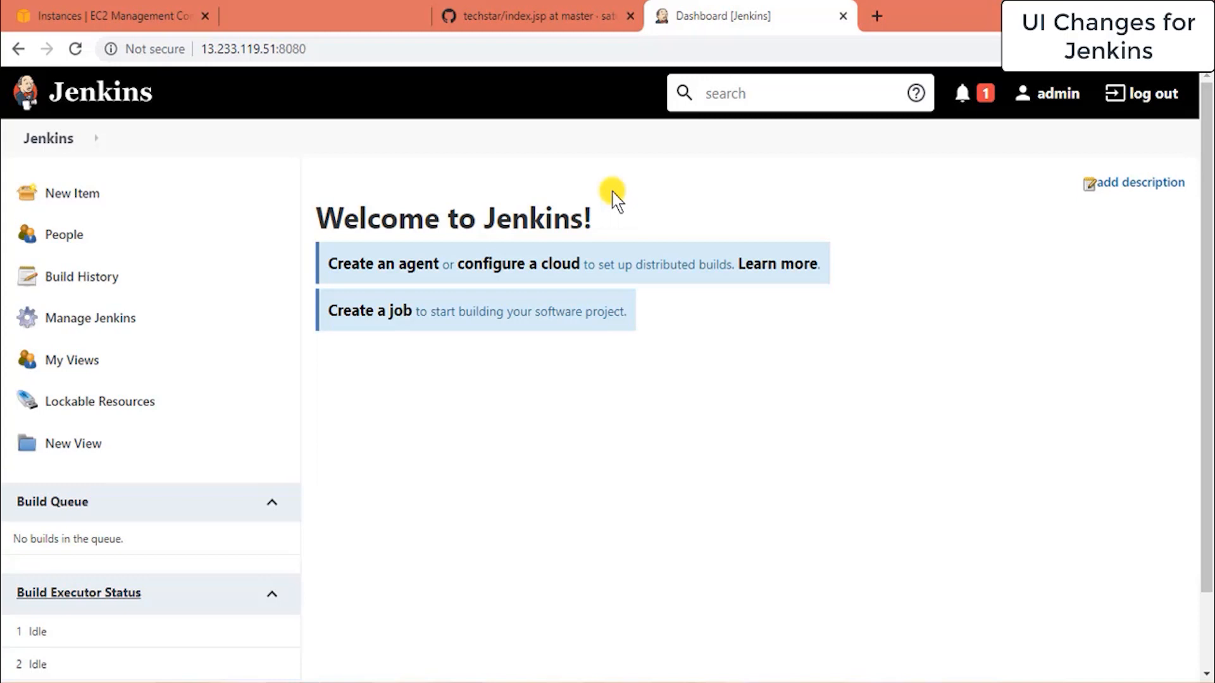
Open the admin user's Configure page and clear the existing password field.
left_click(1054, 96)
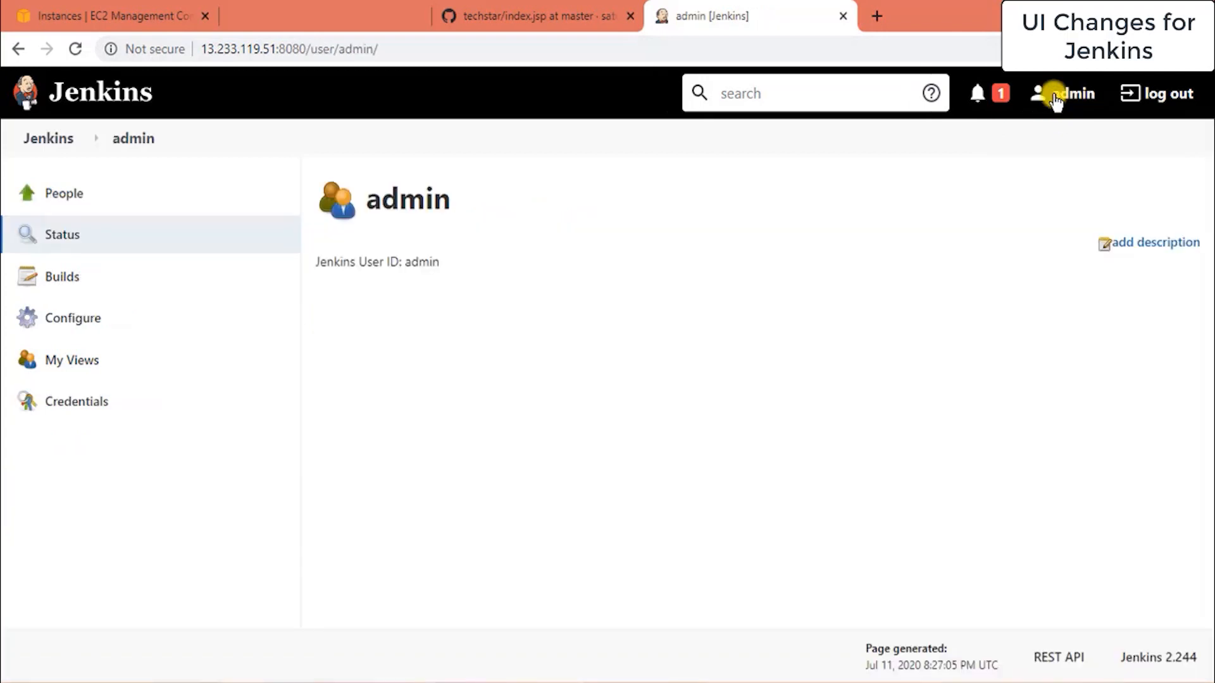
left_click(87, 324)
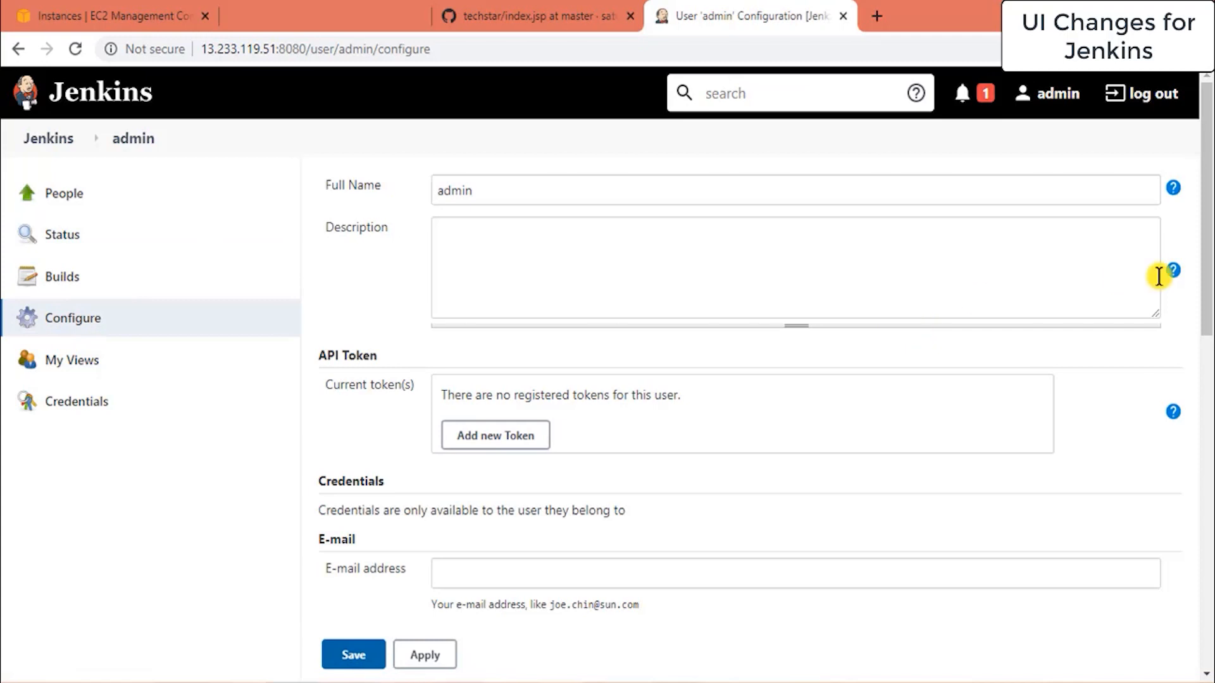
left_click_drag(1208, 227, 1208, 412)
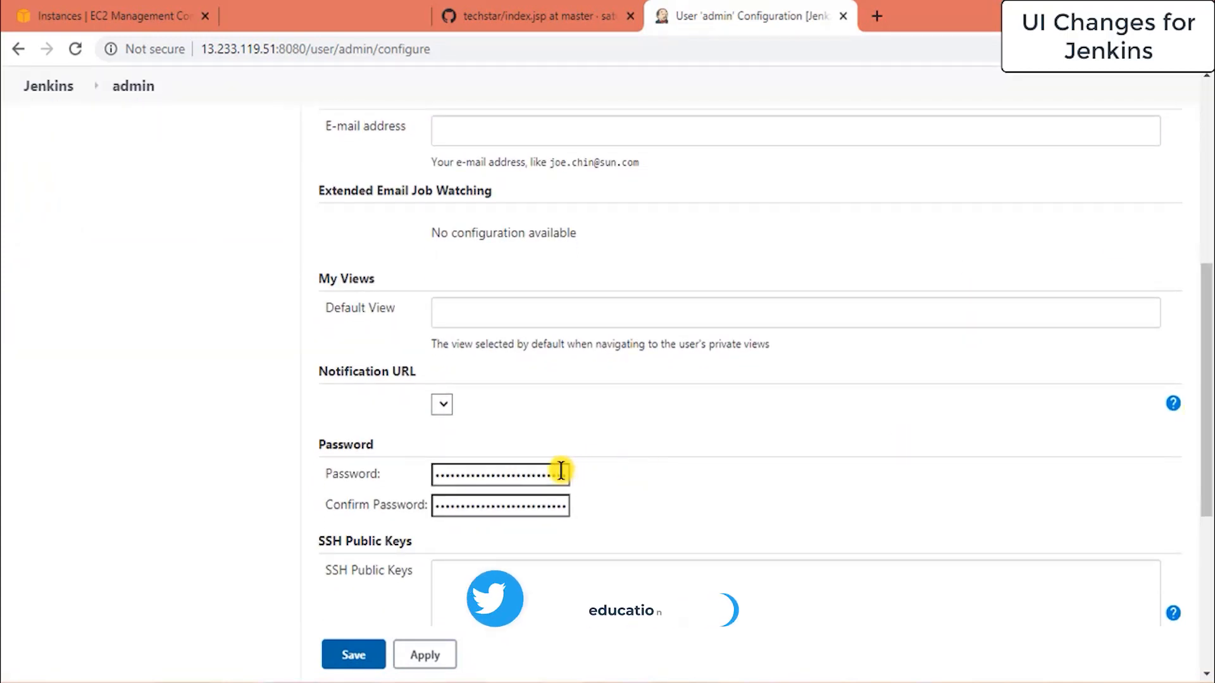
left_click(540, 472)
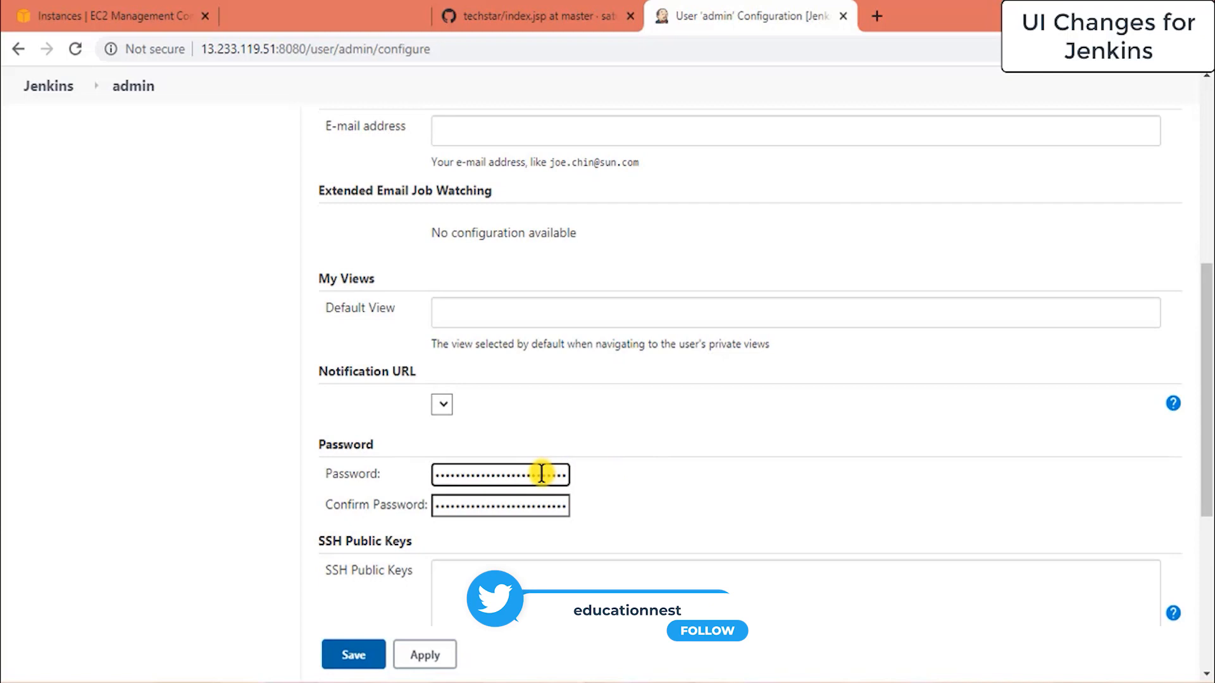
key("BackSpace")
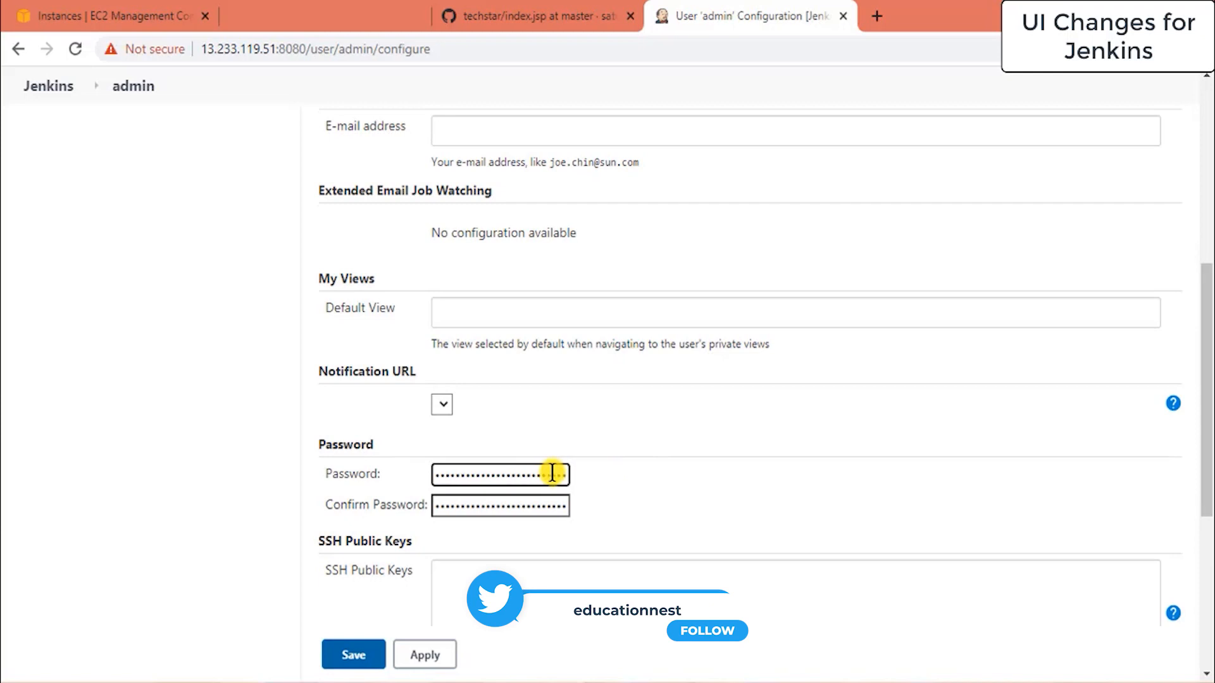
key("ctrl+a")
key("BackSpace")
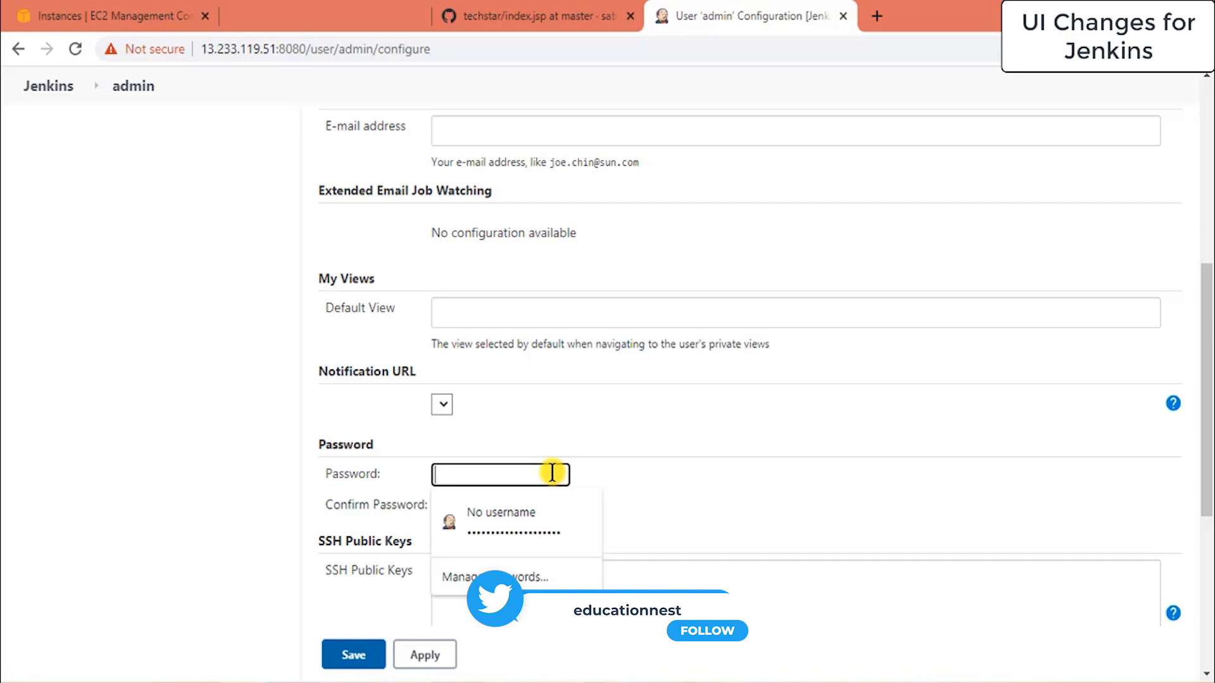
Enter and confirm a new eight-character password, then apply and save the configuration.
type("admin123")
left_click(520, 509)
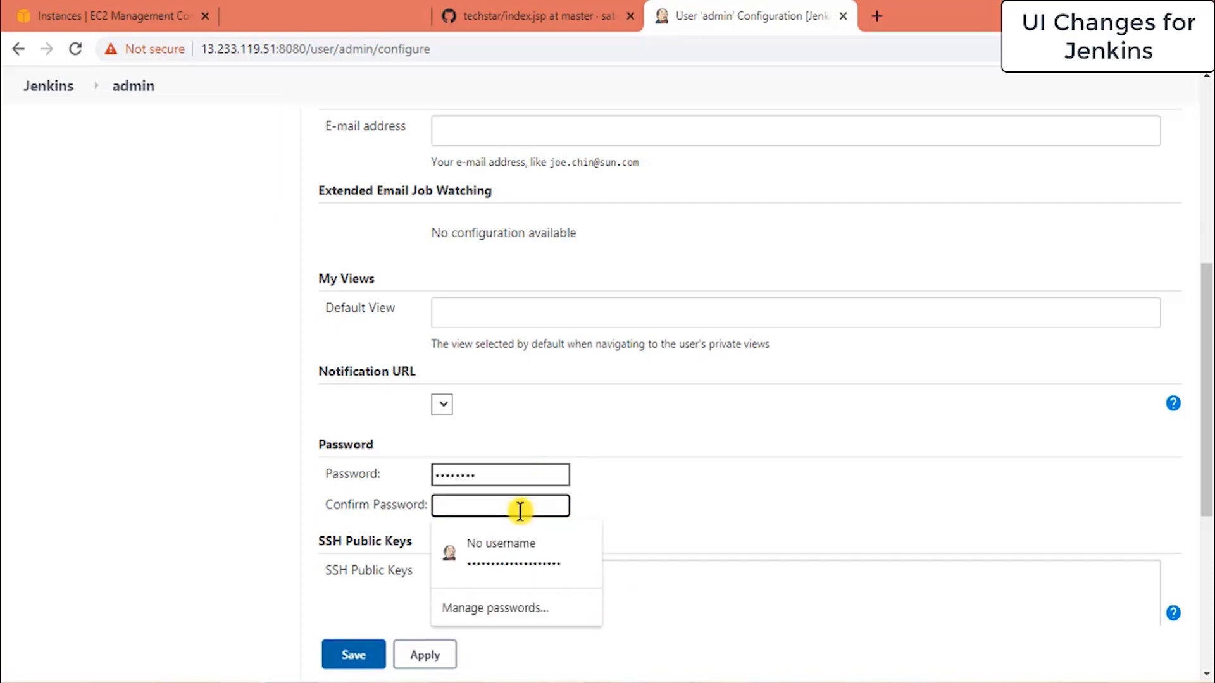
type("admin123")
left_click_drag(1203, 334, 1208, 493)
left_click(433, 568)
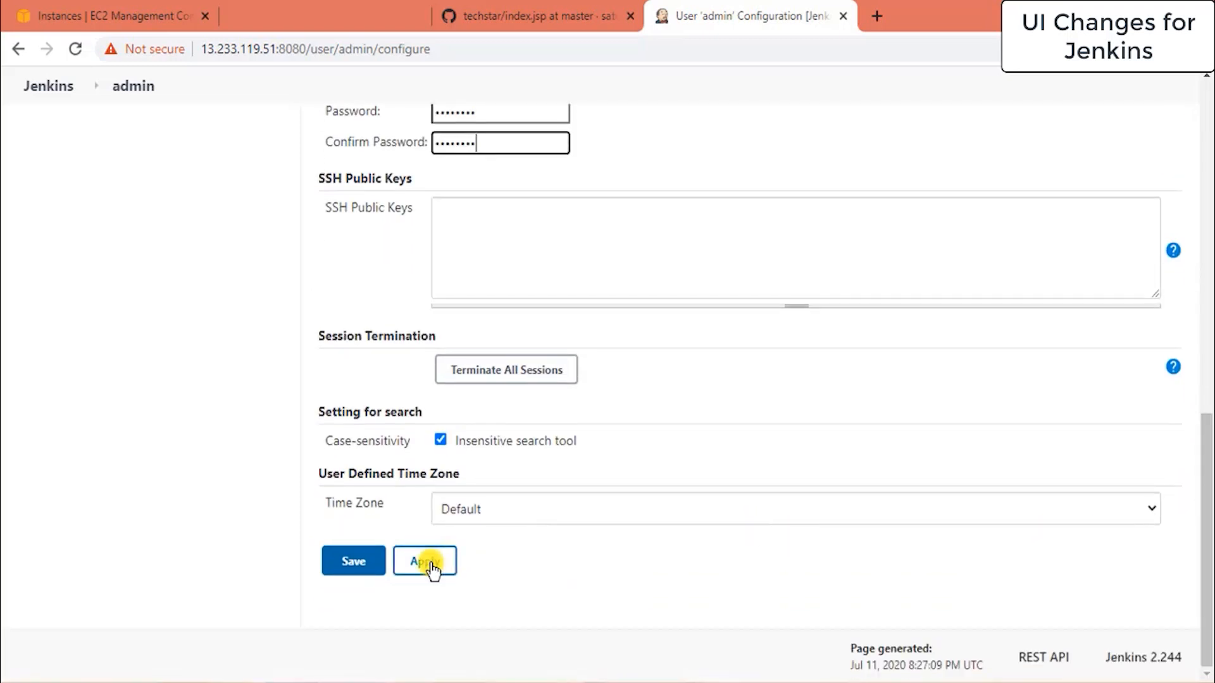
left_click(361, 567)
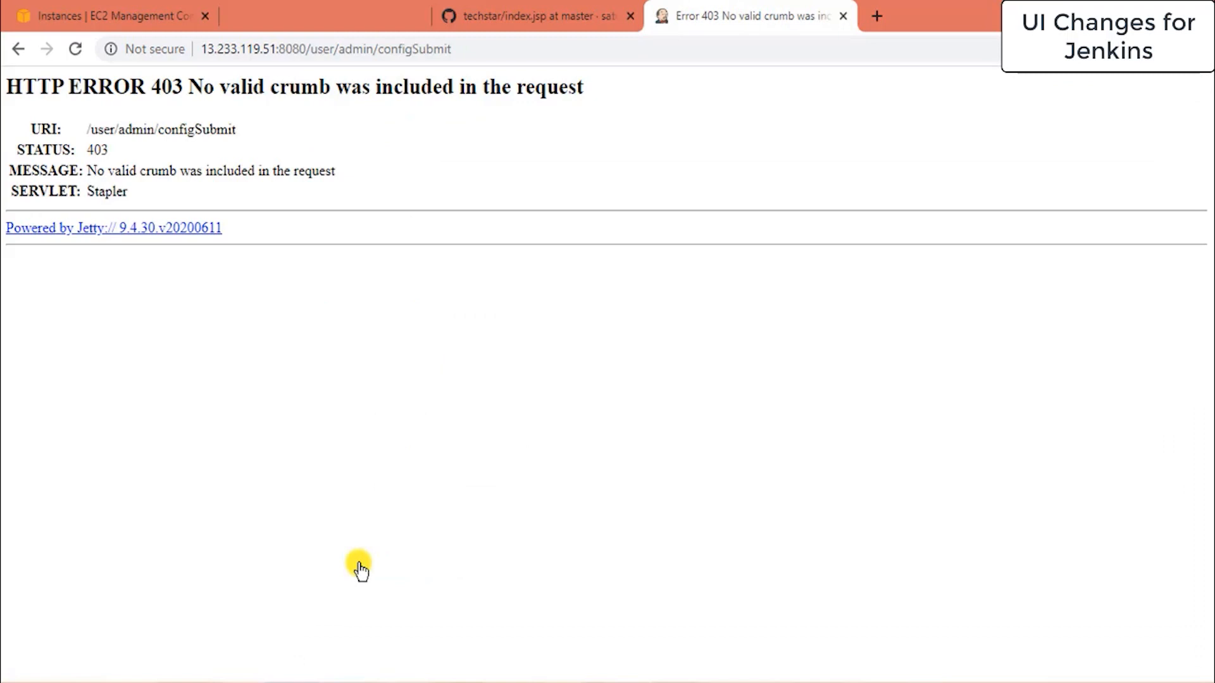
Go back from the 403 page, sign in as admin with the new password, and return to the dashboard.
left_click(18, 48)
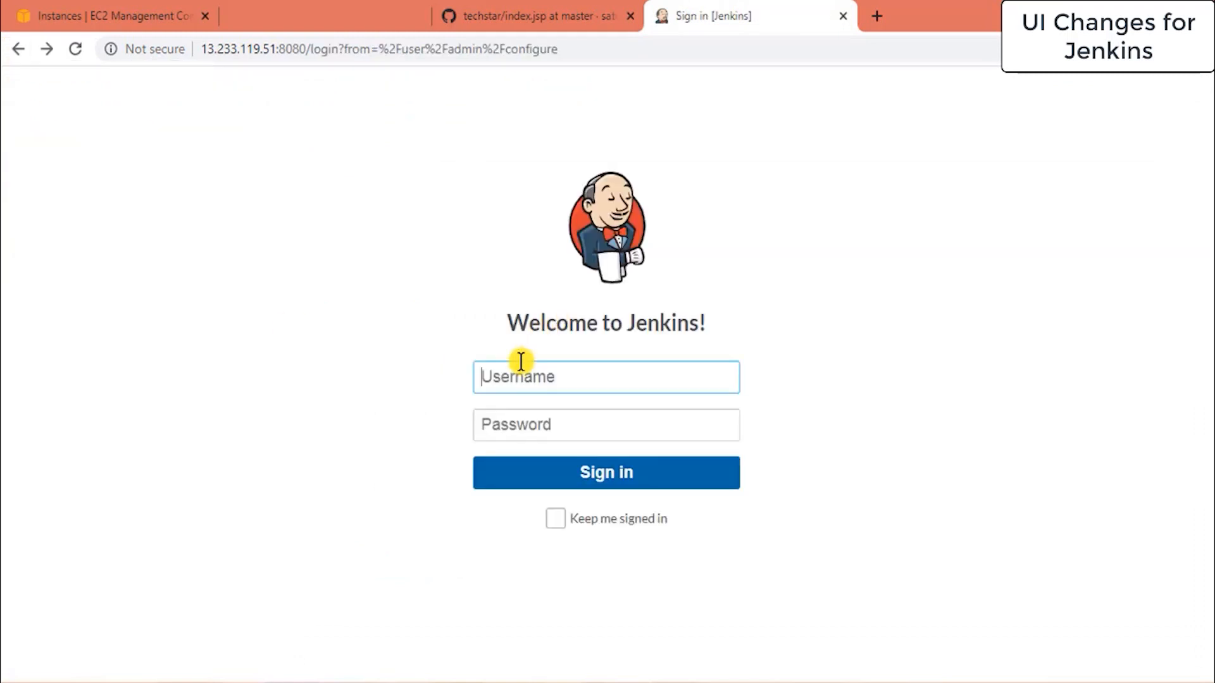
left_click(590, 377)
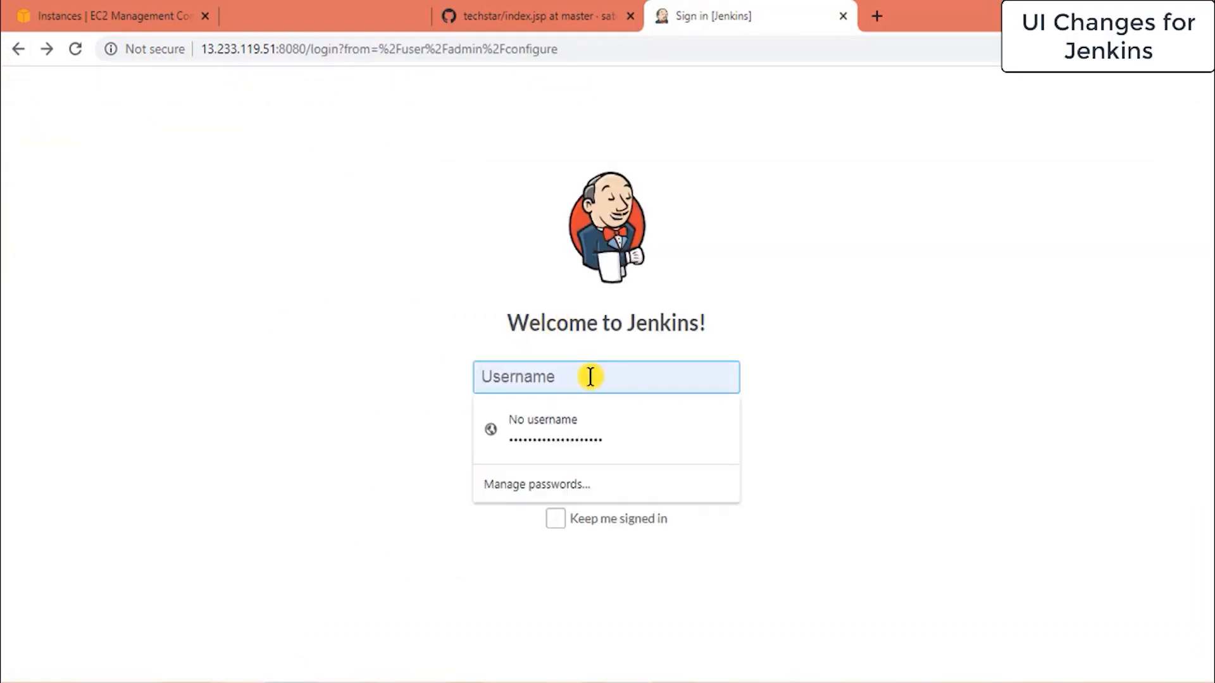
type("admin")
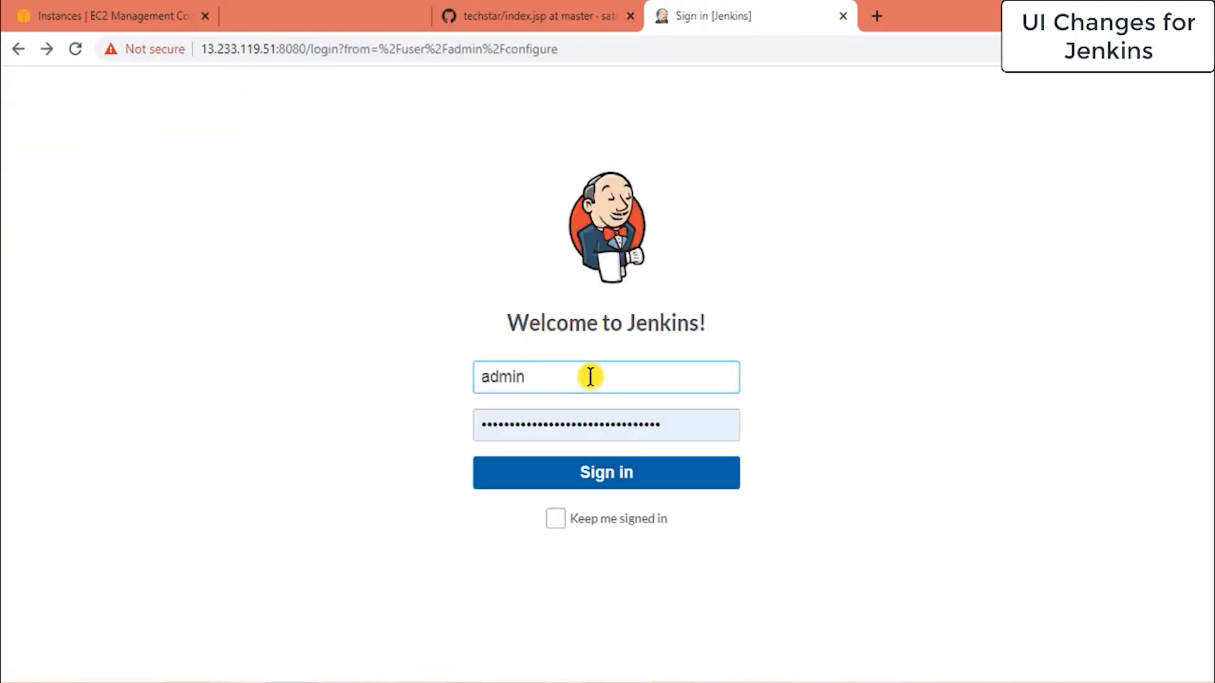
left_click(685, 425)
key("ctrl+a")
key("BackSpace")
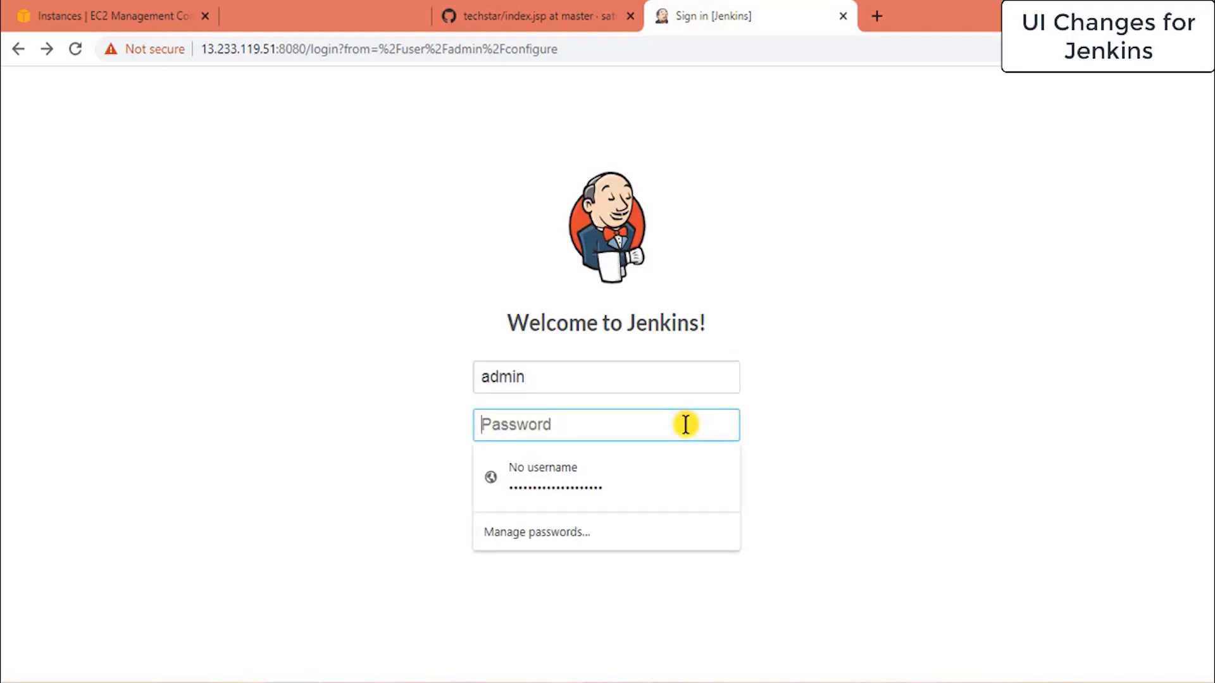
type("••••••••")
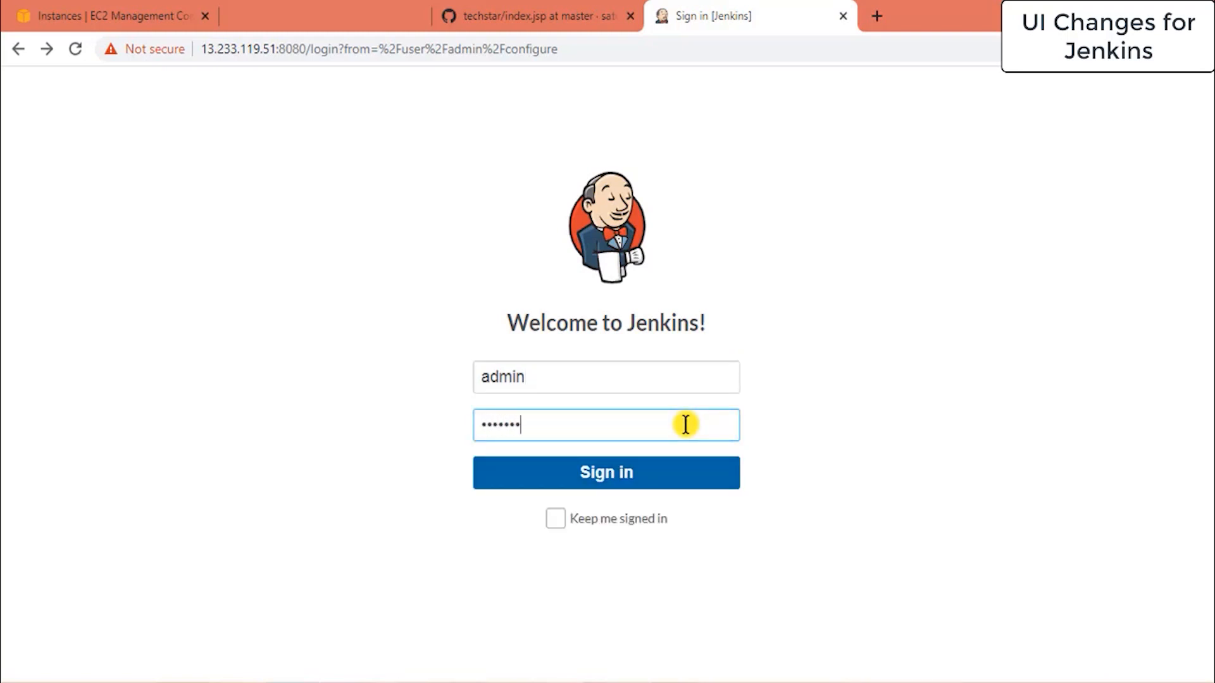
left_click(626, 482)
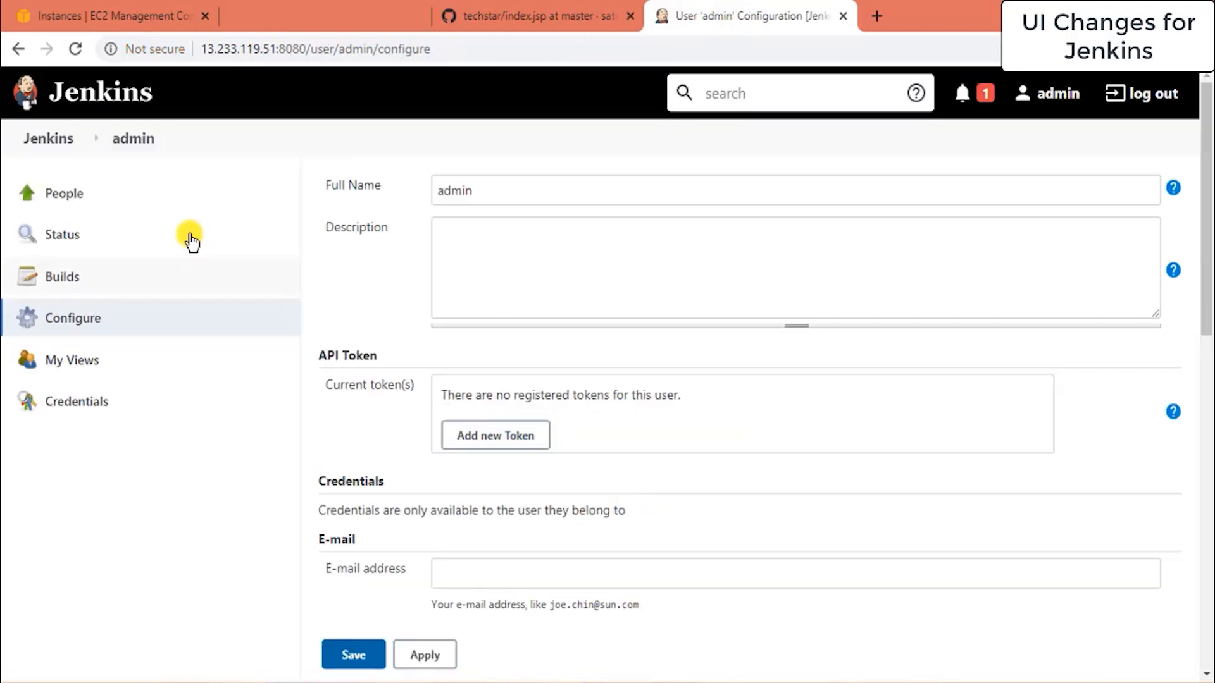
left_click(64, 145)
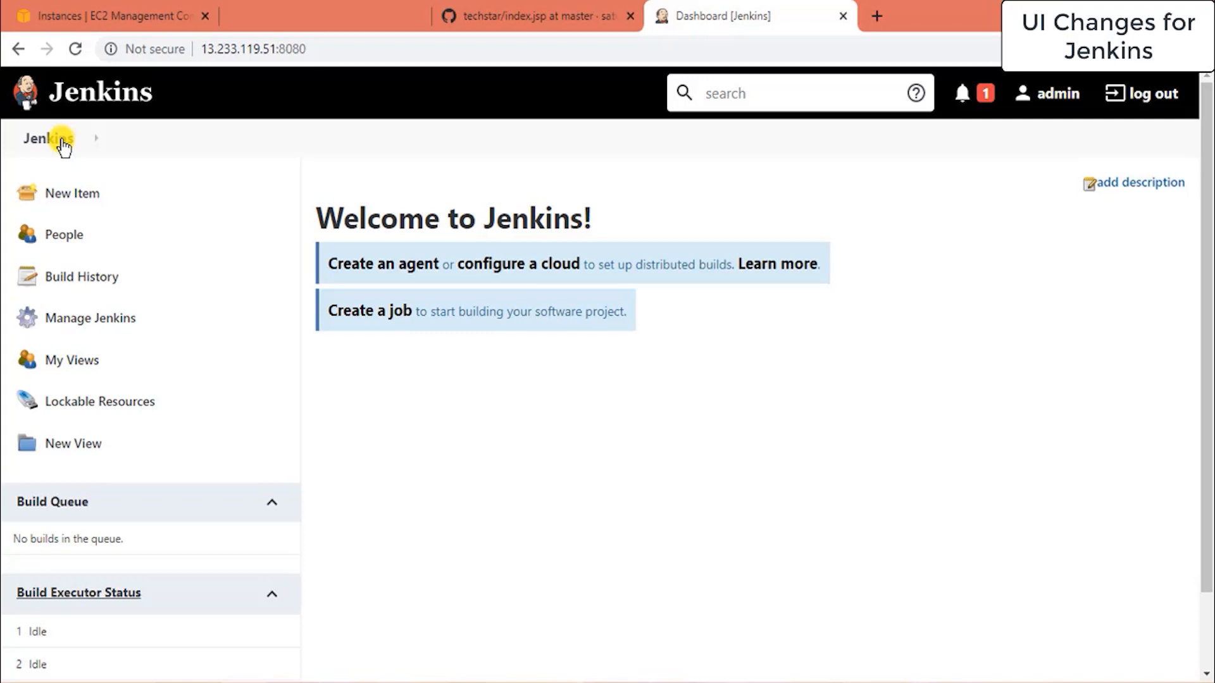
left_click(73, 201)
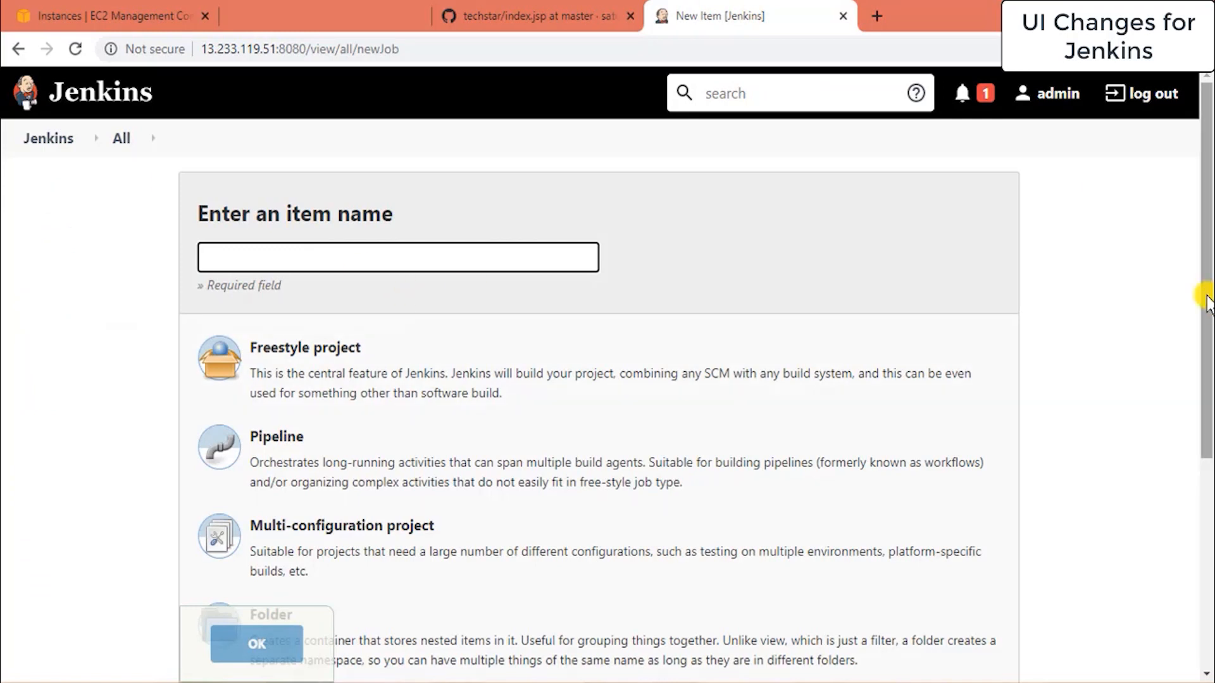
left_click_drag(1205, 304, 1202, 336)
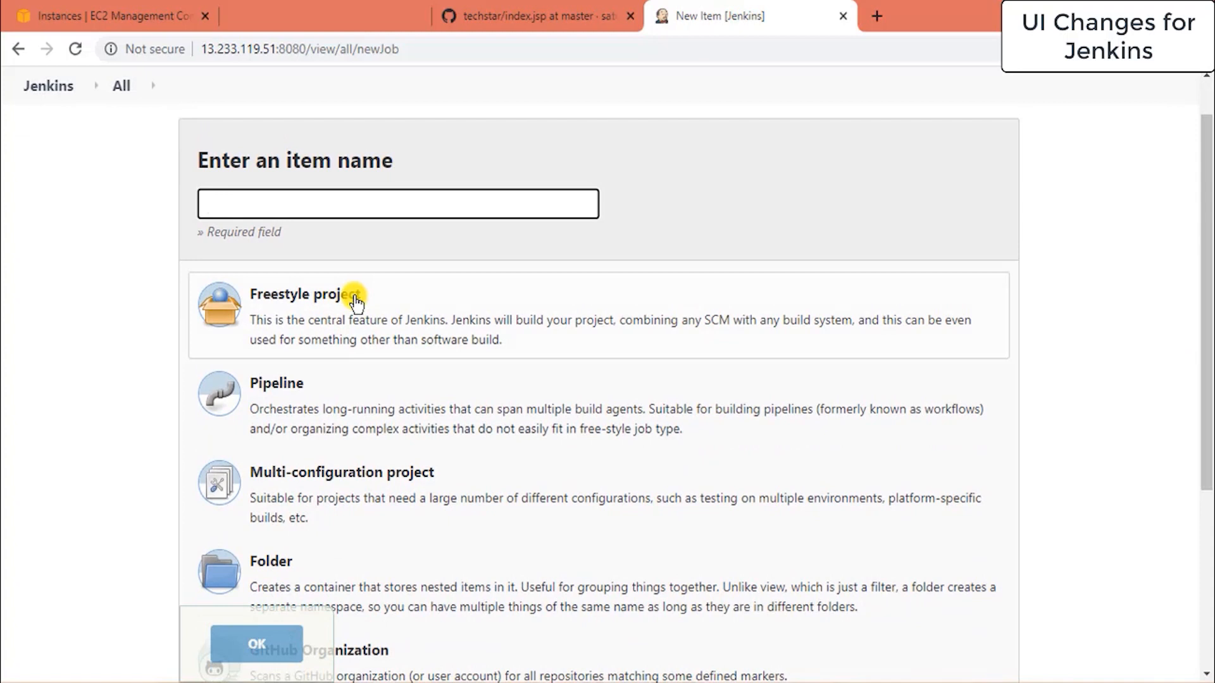
left_click_drag(1209, 317, 1207, 291)
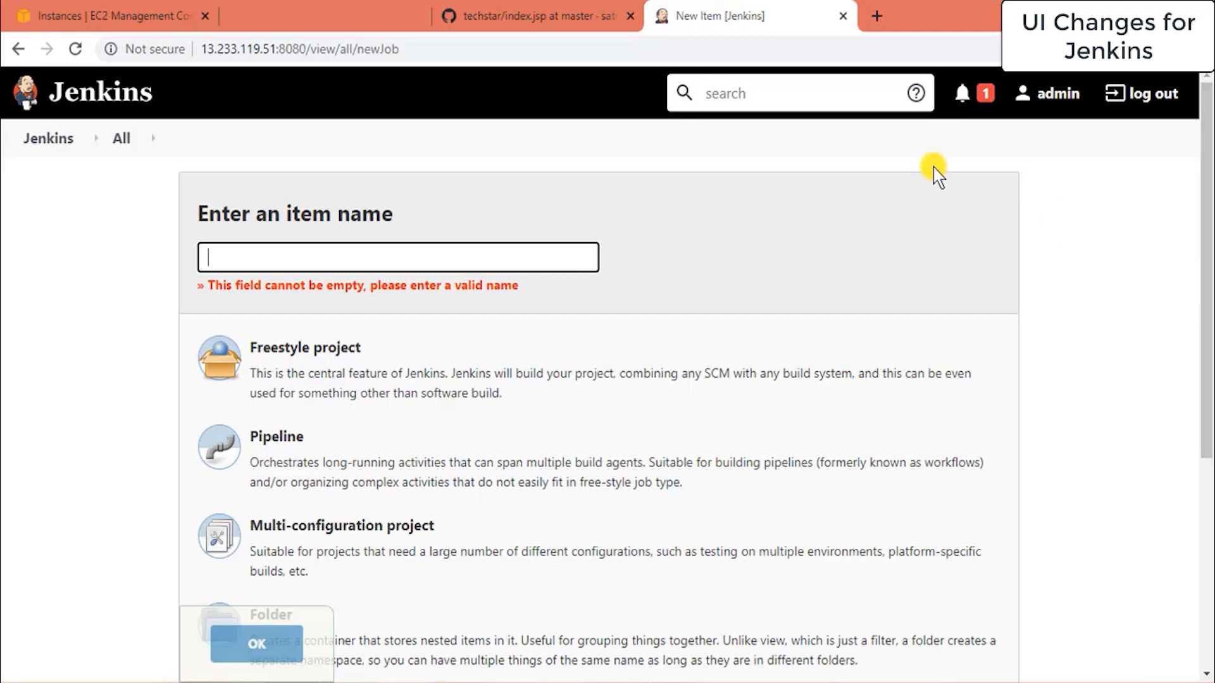
left_click(115, 105)
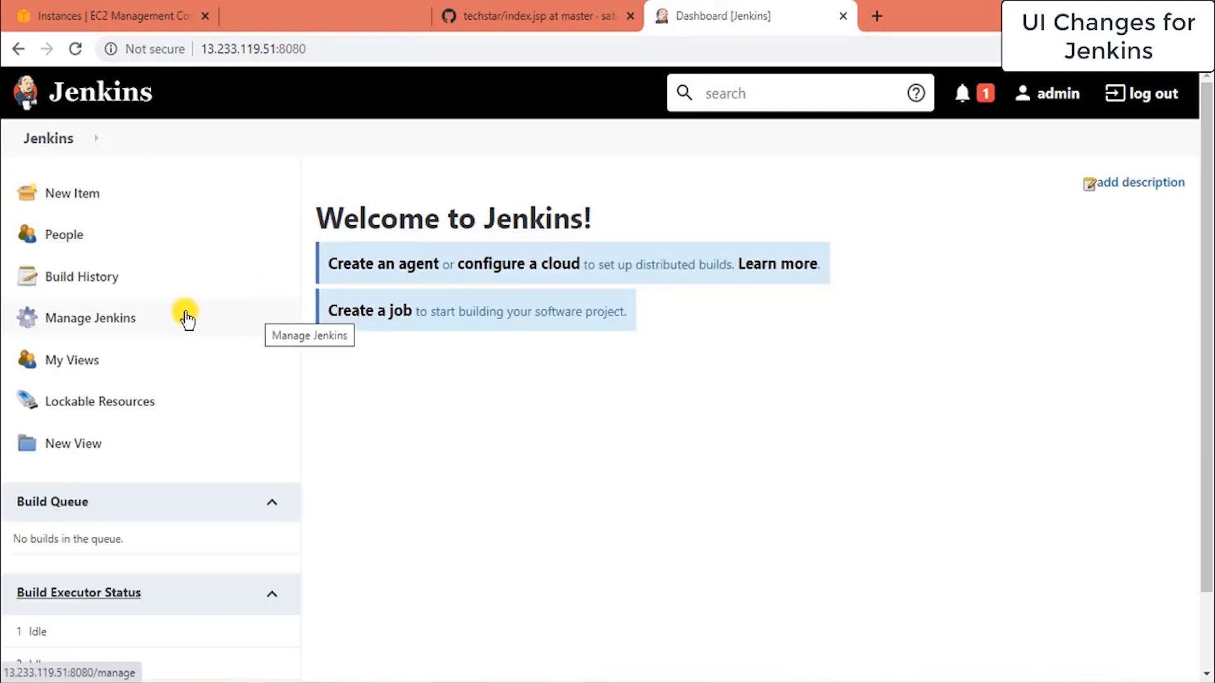
Go to Manage Jenkins and then Global Tool Configuration under System Configuration.
left_click(105, 328)
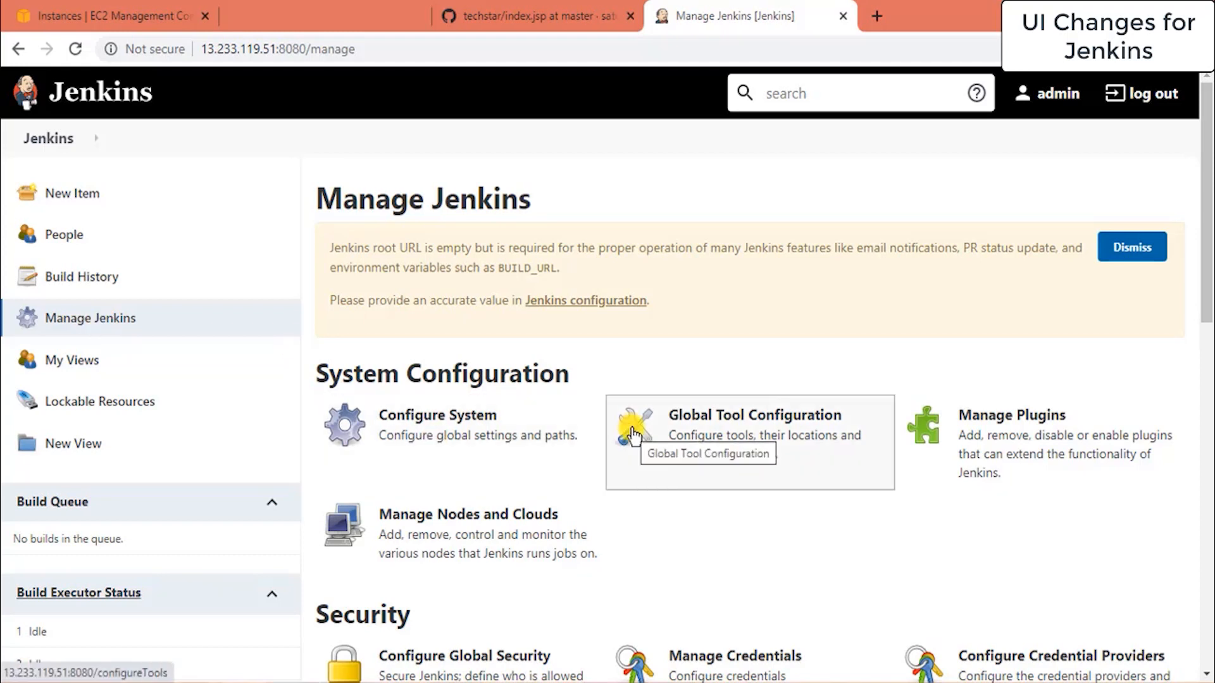
left_click(768, 425)
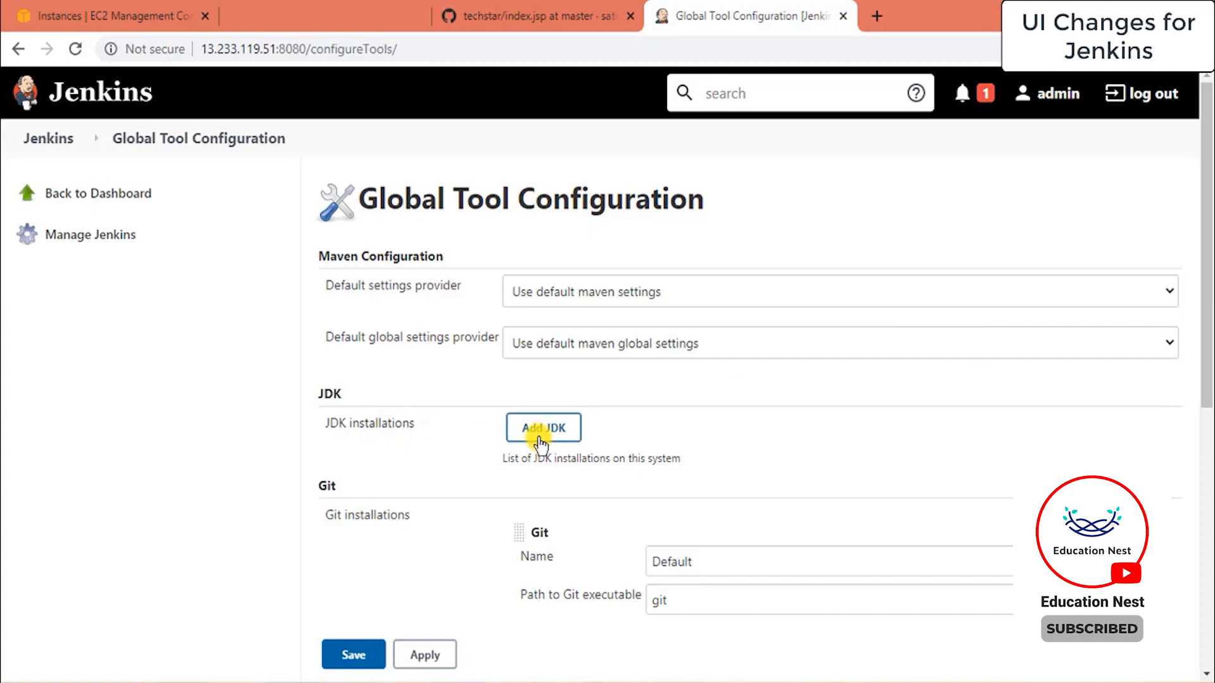
Add a JDK named 'Java' with Install automatically unchecked, leaving JAVA_HOME to enter manually.
left_click(564, 437)
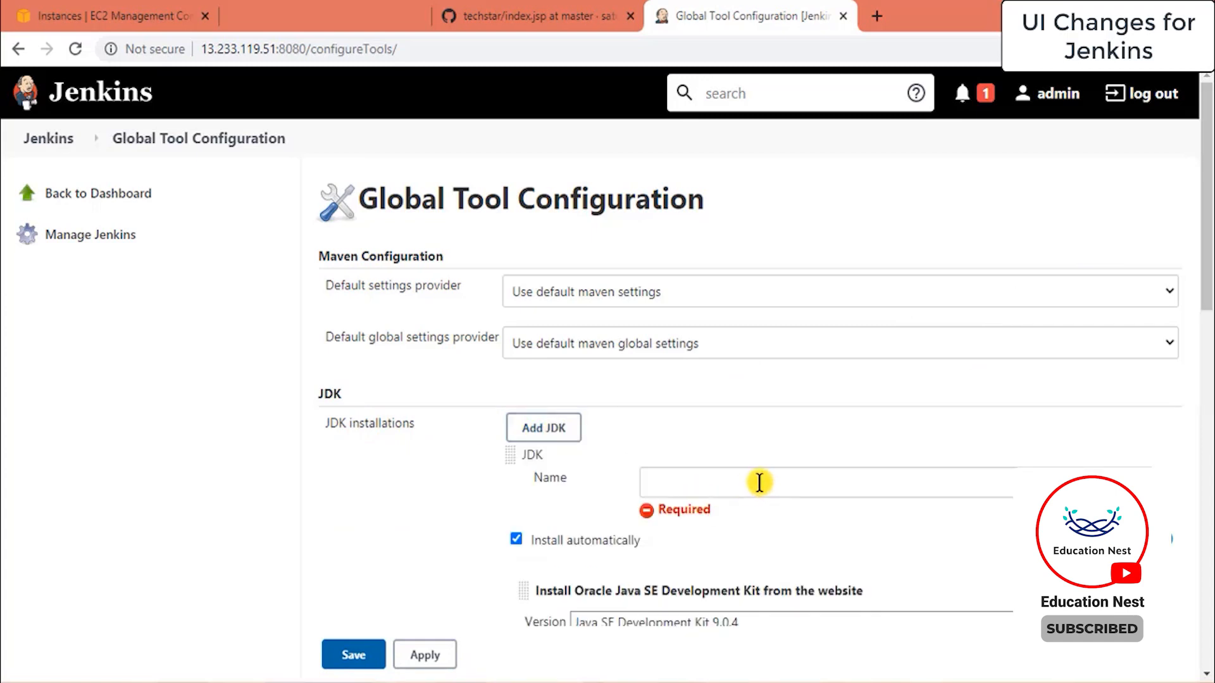
left_click(759, 482)
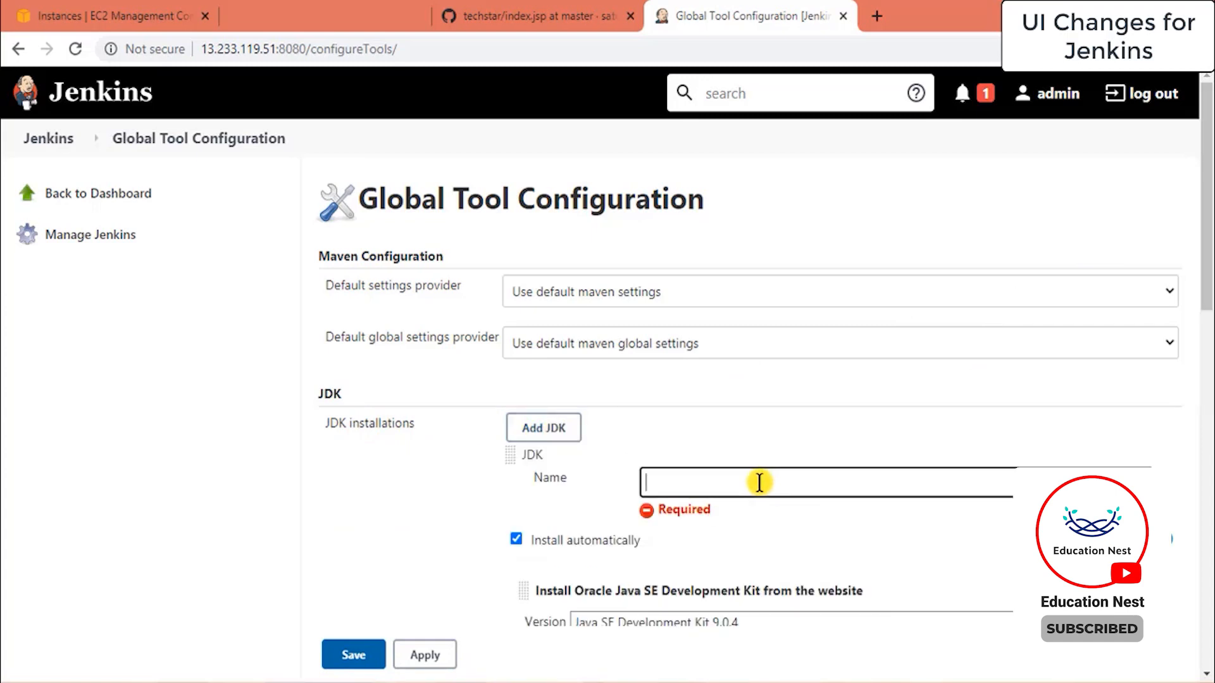
type("Java")
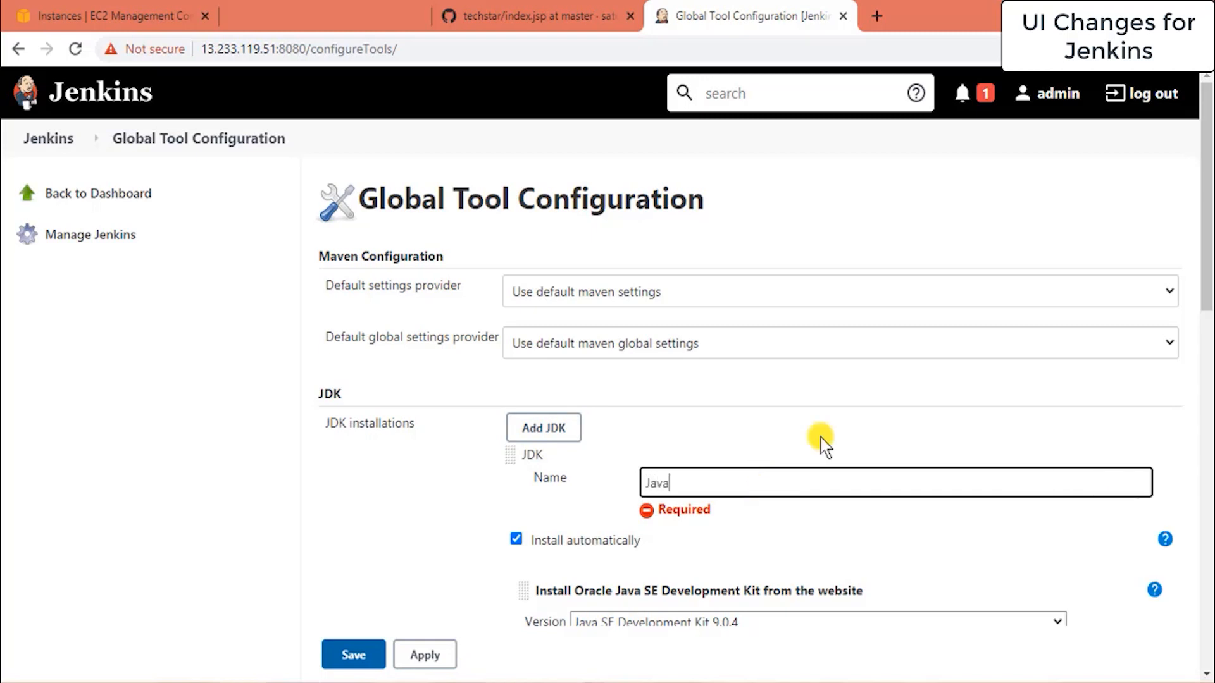
left_click_drag(1209, 227, 1203, 257)
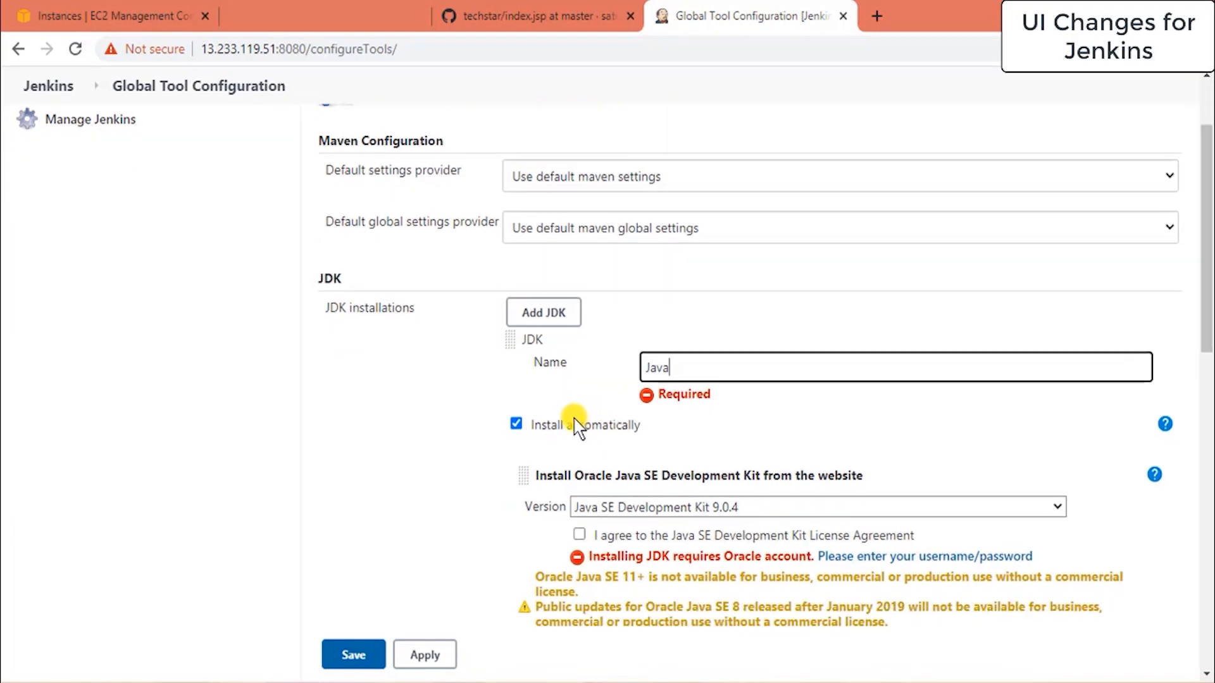
left_click(513, 424)
left_click(515, 408)
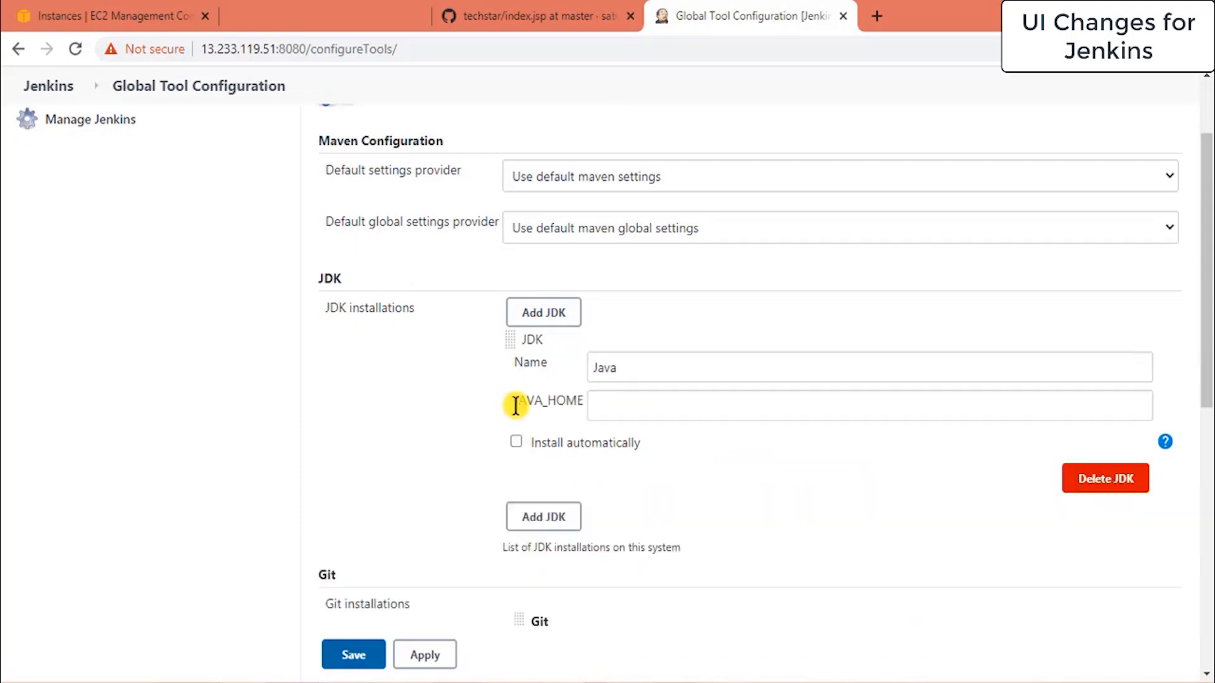
left_click(634, 398)
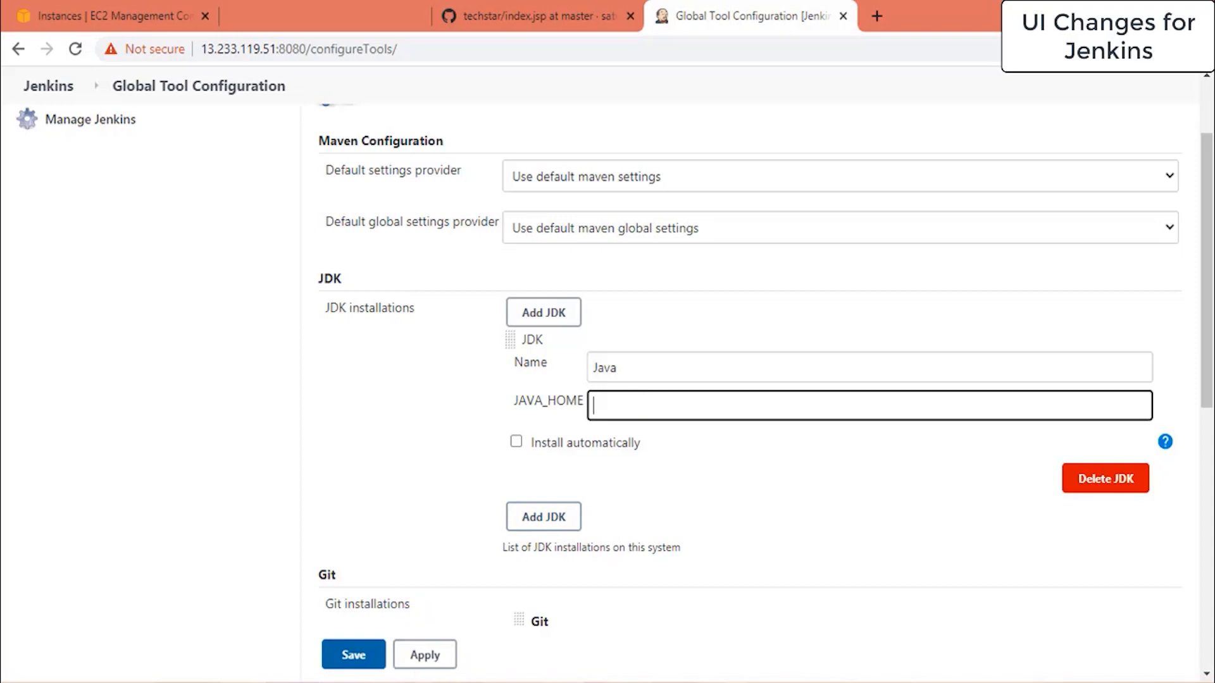
left_click(468, 670)
key("Return")
key("Return")
key("Return")
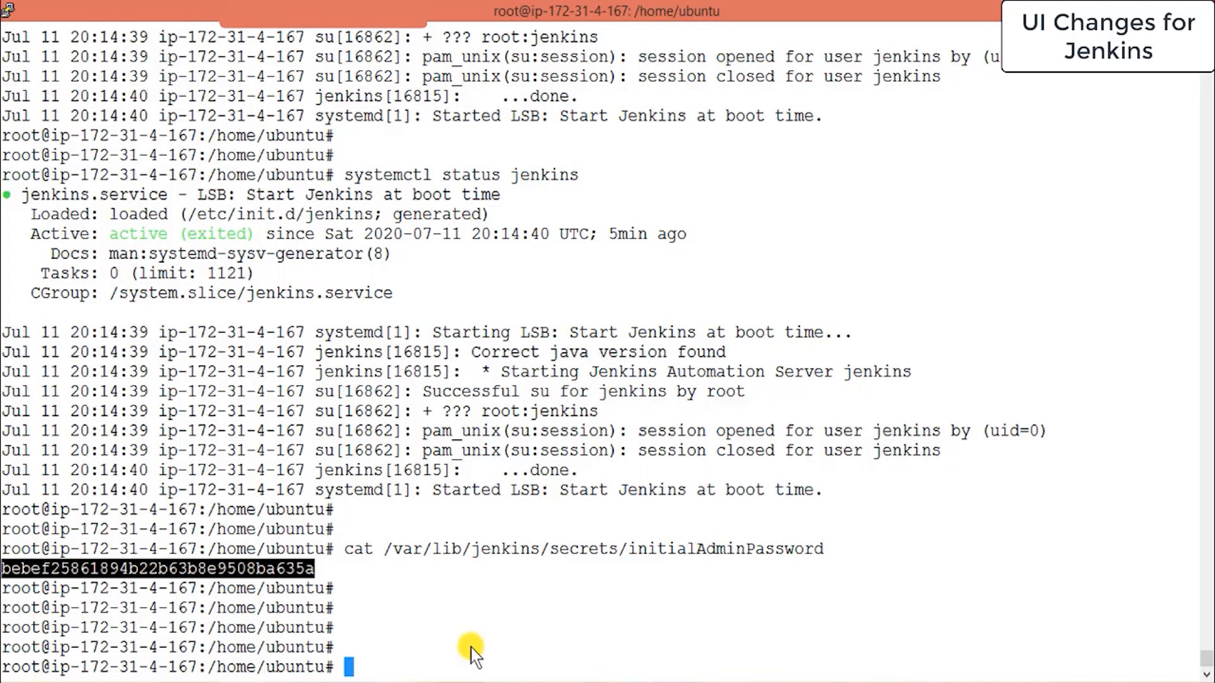
Locate Java on the server with find / -name javac and which java.
type("find /")
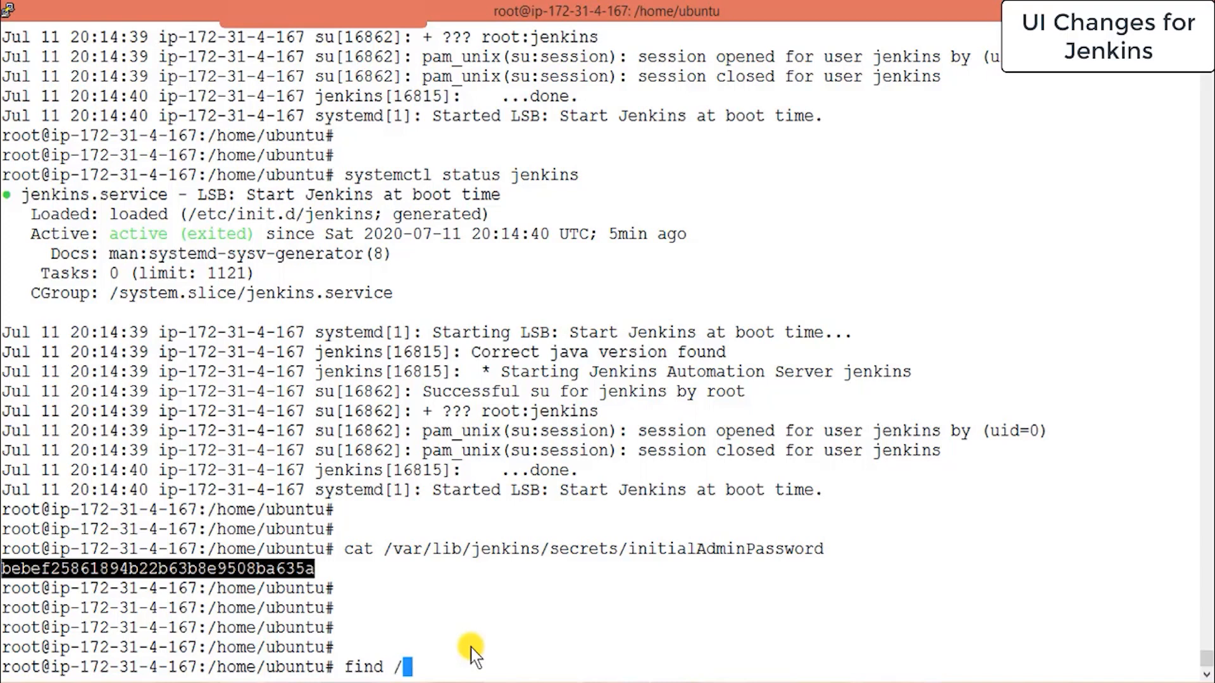
type(" -nam")
type("e javac")
key("Return")
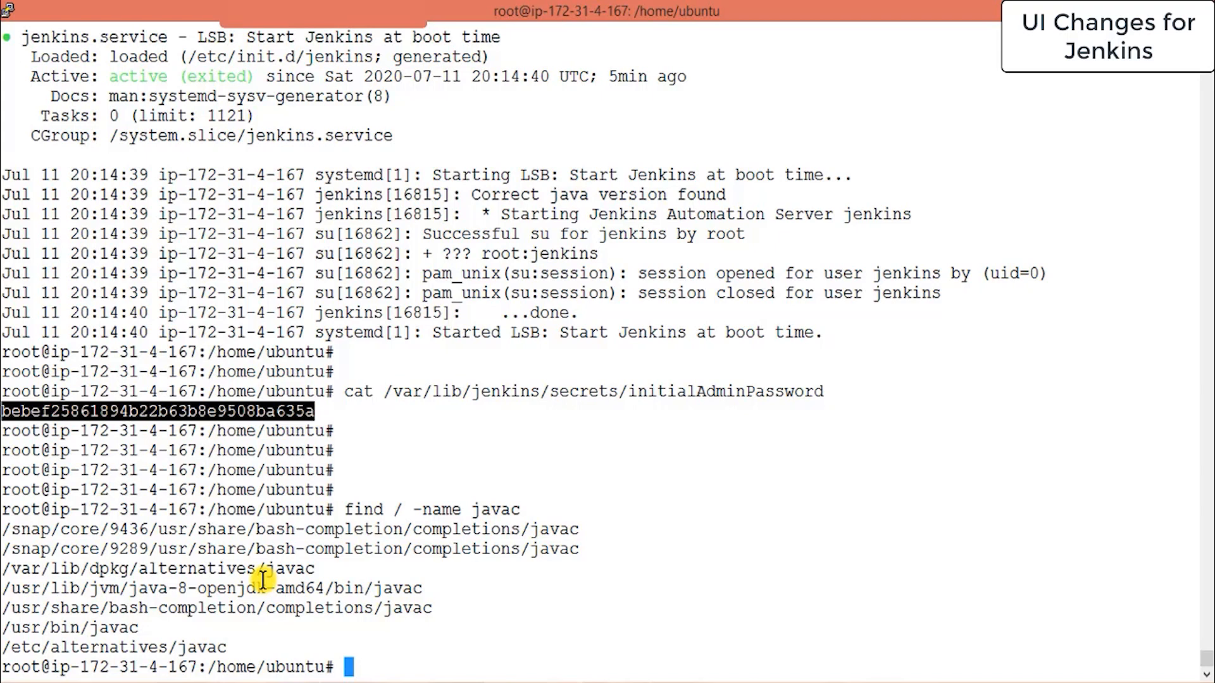
double_click(192, 589)
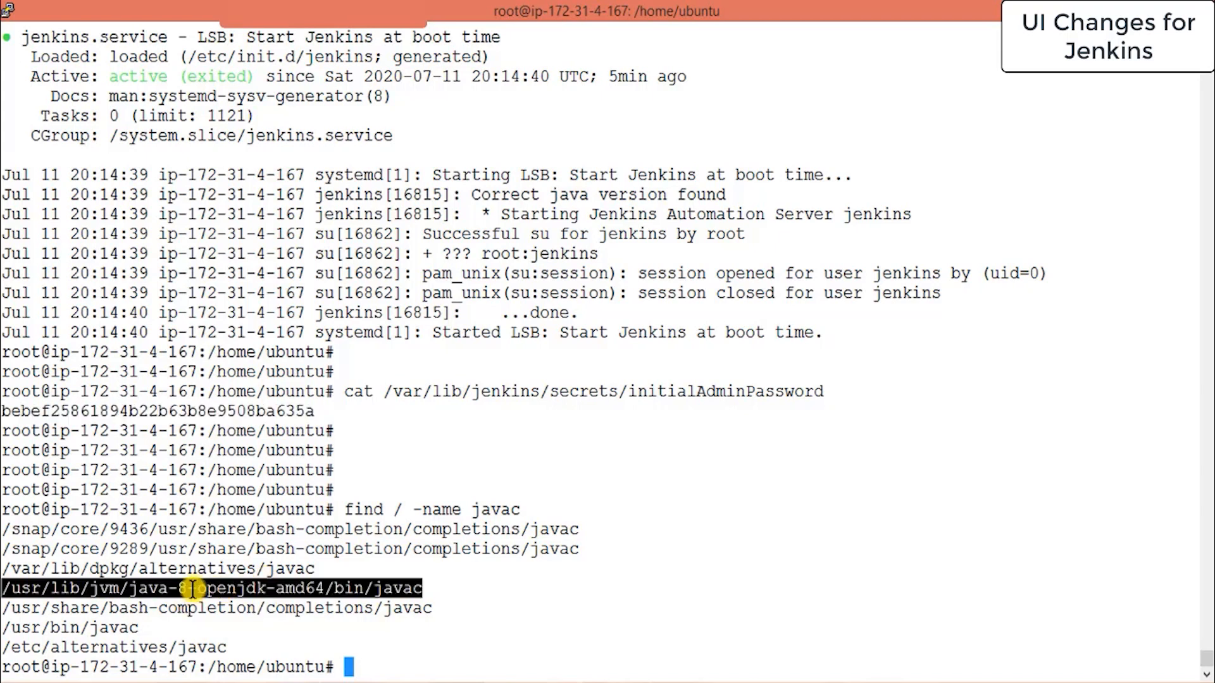
left_click(192, 589)
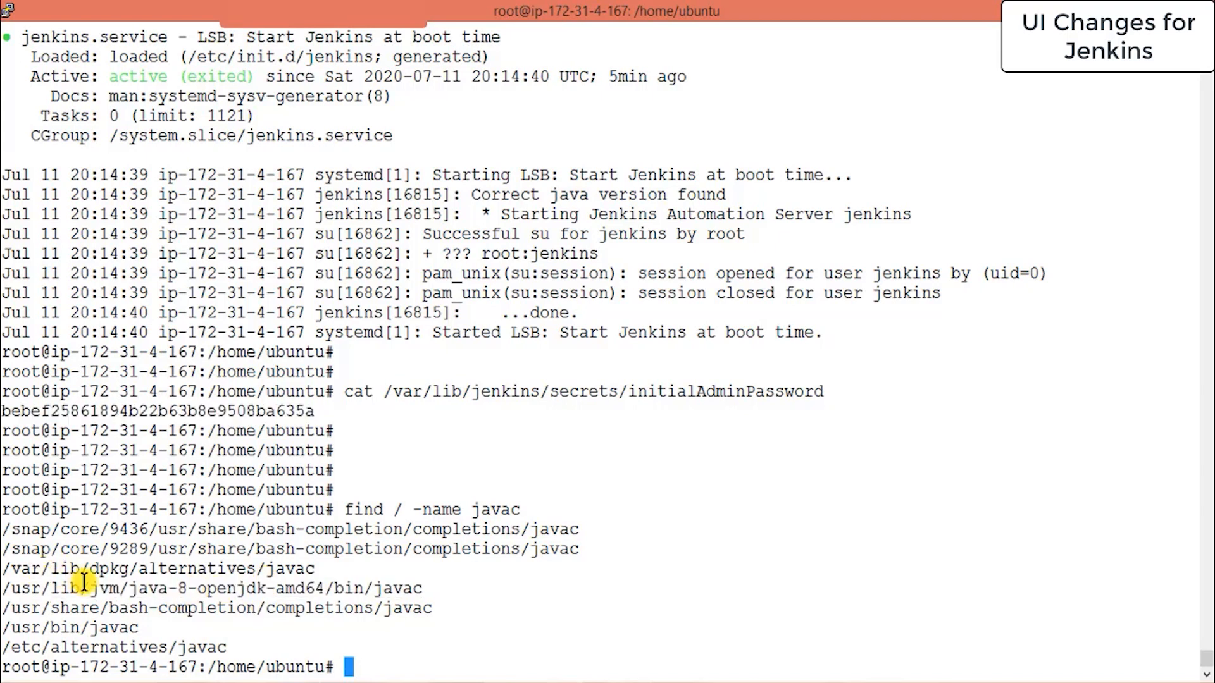
type("which java")
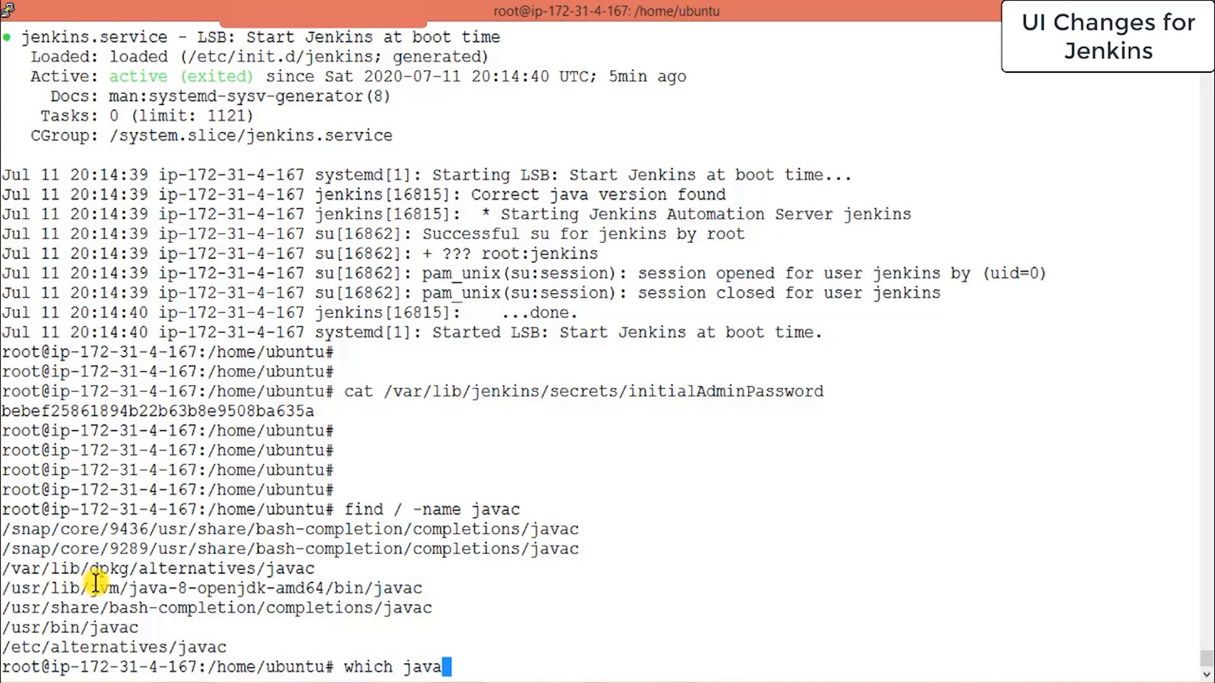
key("Return")
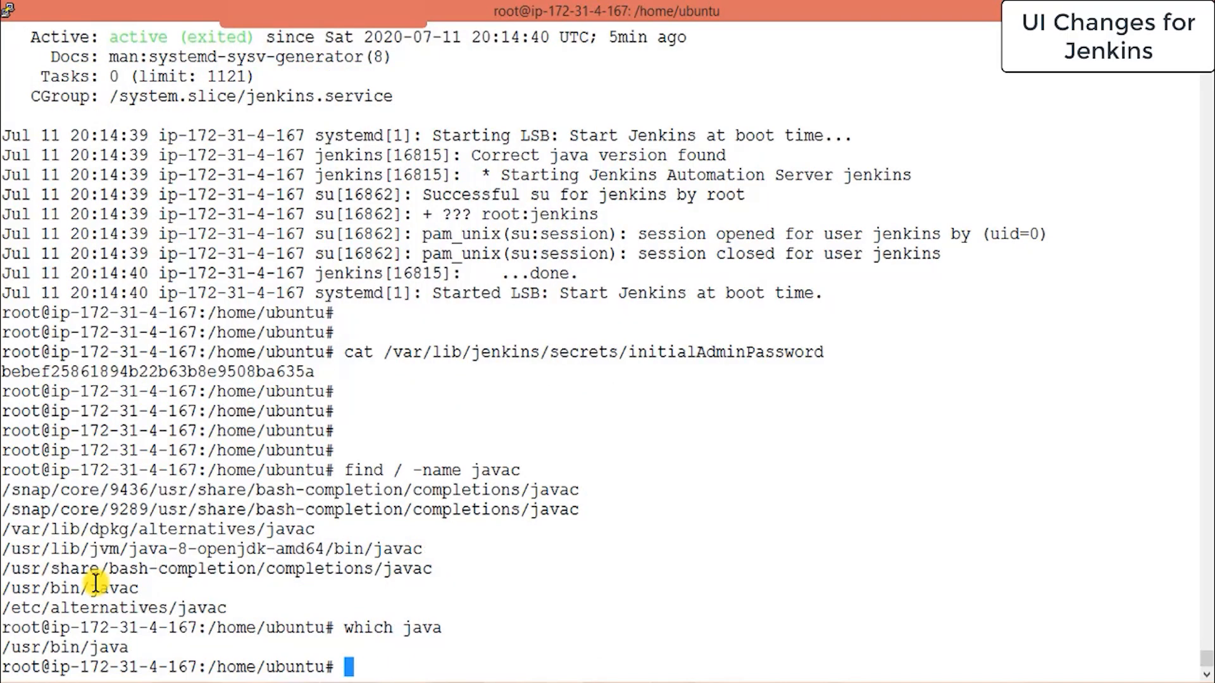
Copy the JDK home path /usr/lib/jvm/java-8-openjdk-amd64/ from the javac result.
double_click(76, 646)
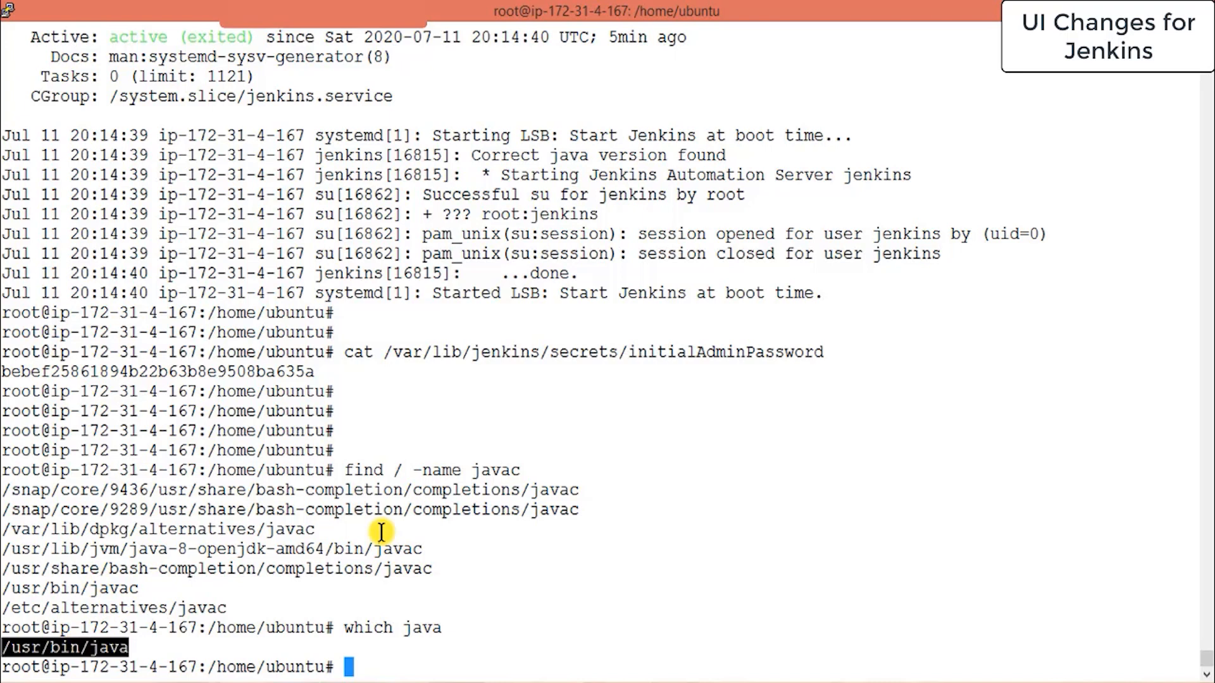
left_click(462, 537)
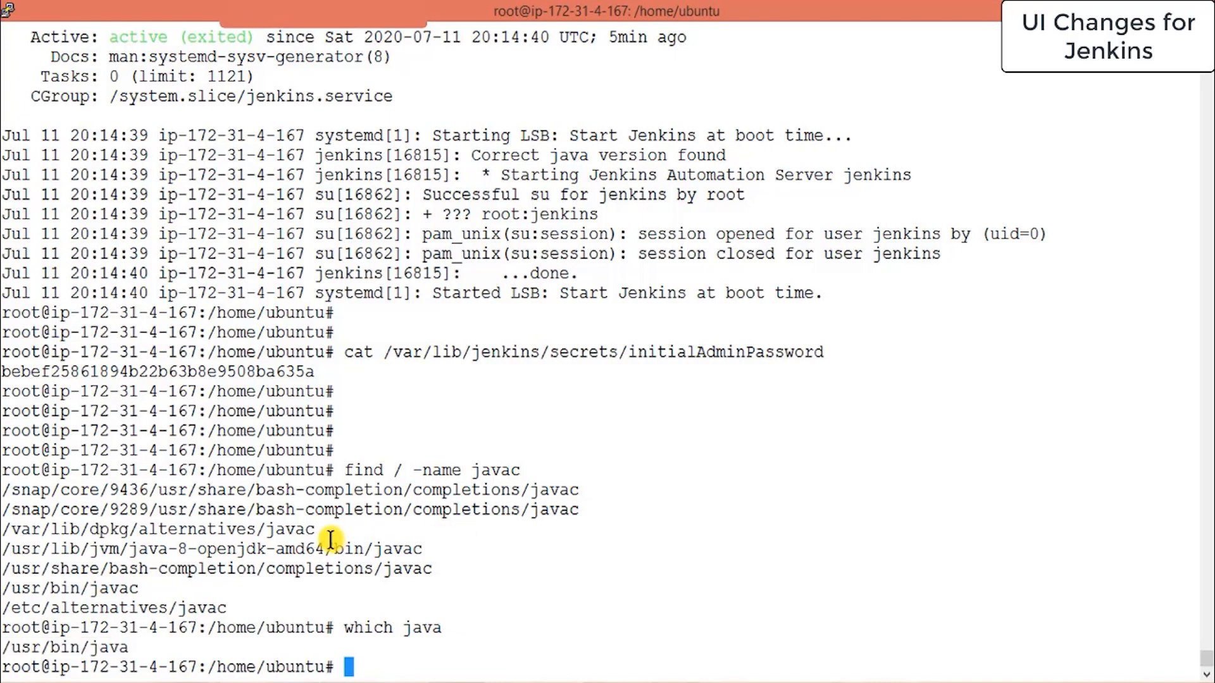
double_click(71, 550)
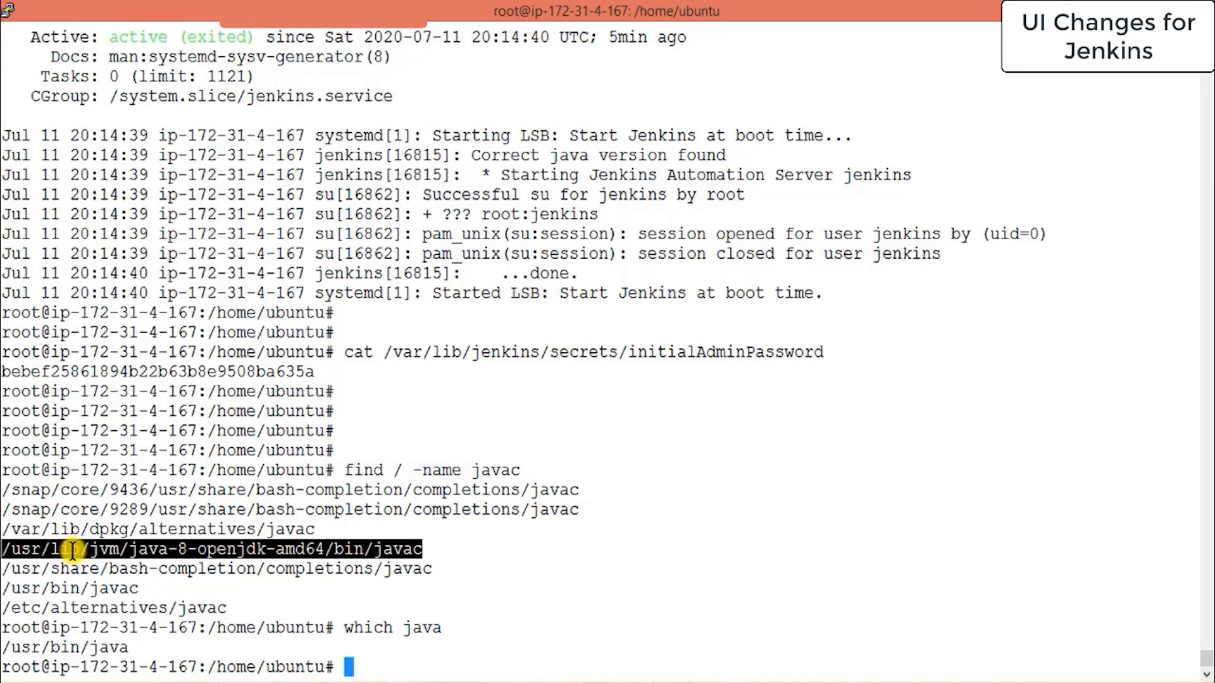
left_click(218, 578)
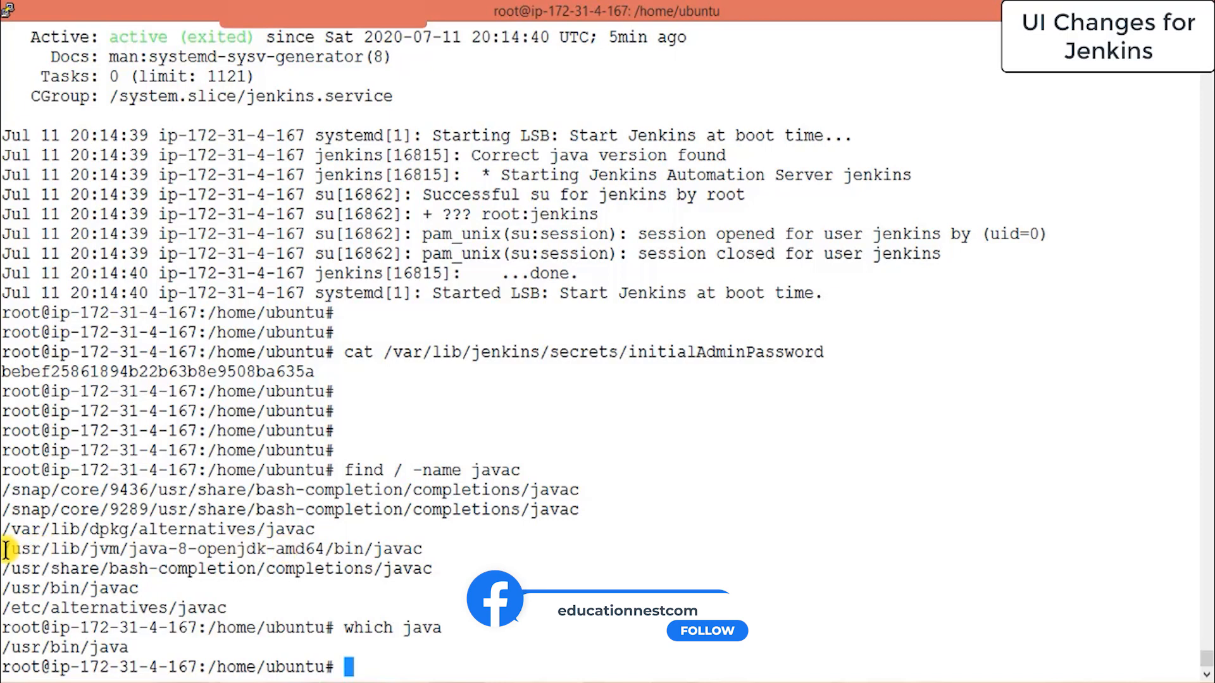
left_click_drag(4, 550, 333, 550)
key("ctrl+c")
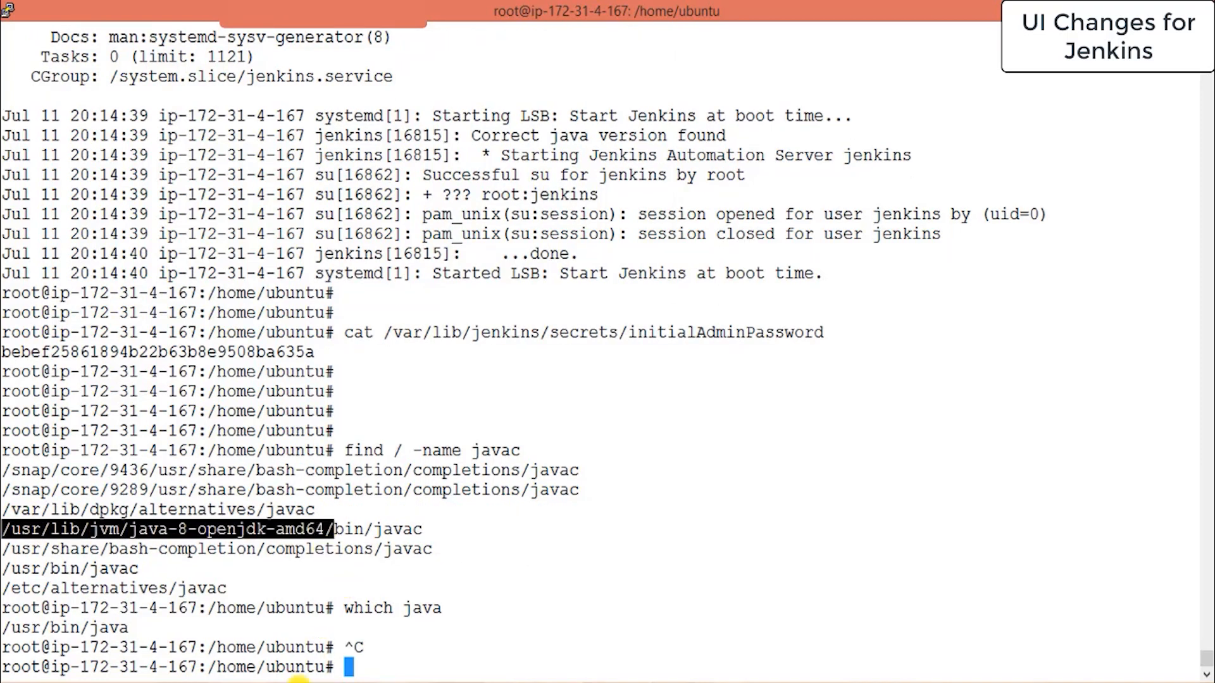
key("alt+Tab")
Set the Java JDK's JAVA_HOME to /usr/lib/jvm/java-8-openjdk-amd64/ without the trailing bin.
left_click(640, 490)
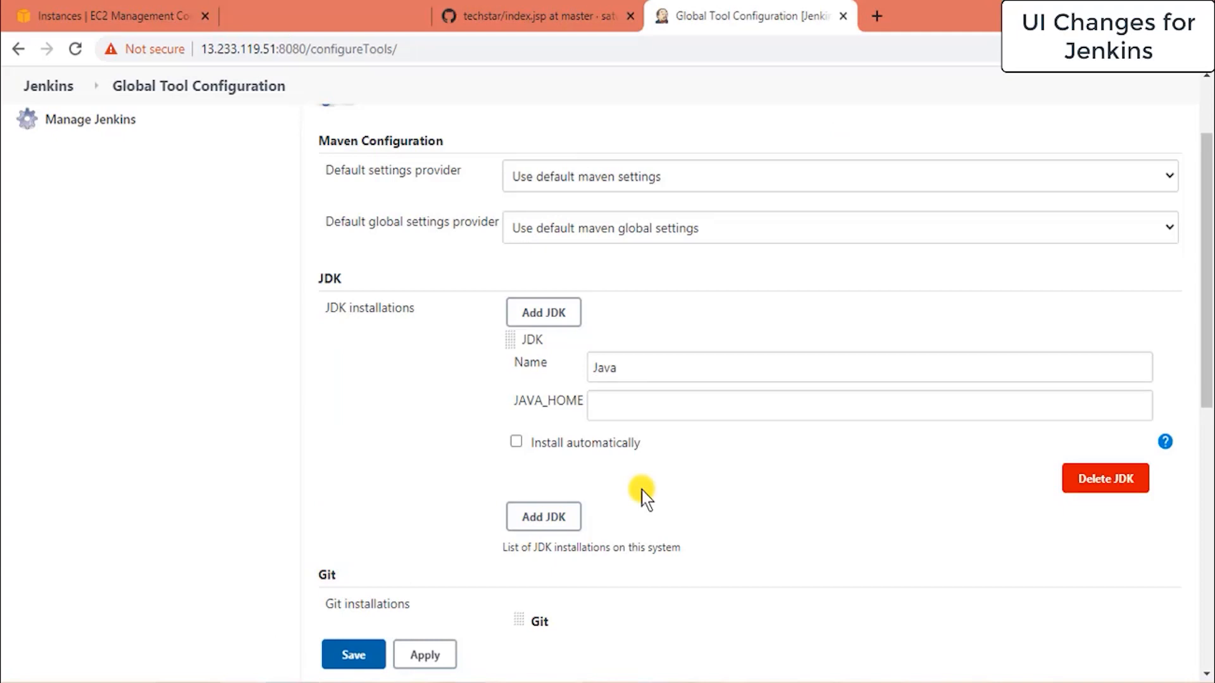
left_click(721, 405)
key("ctrl+v")
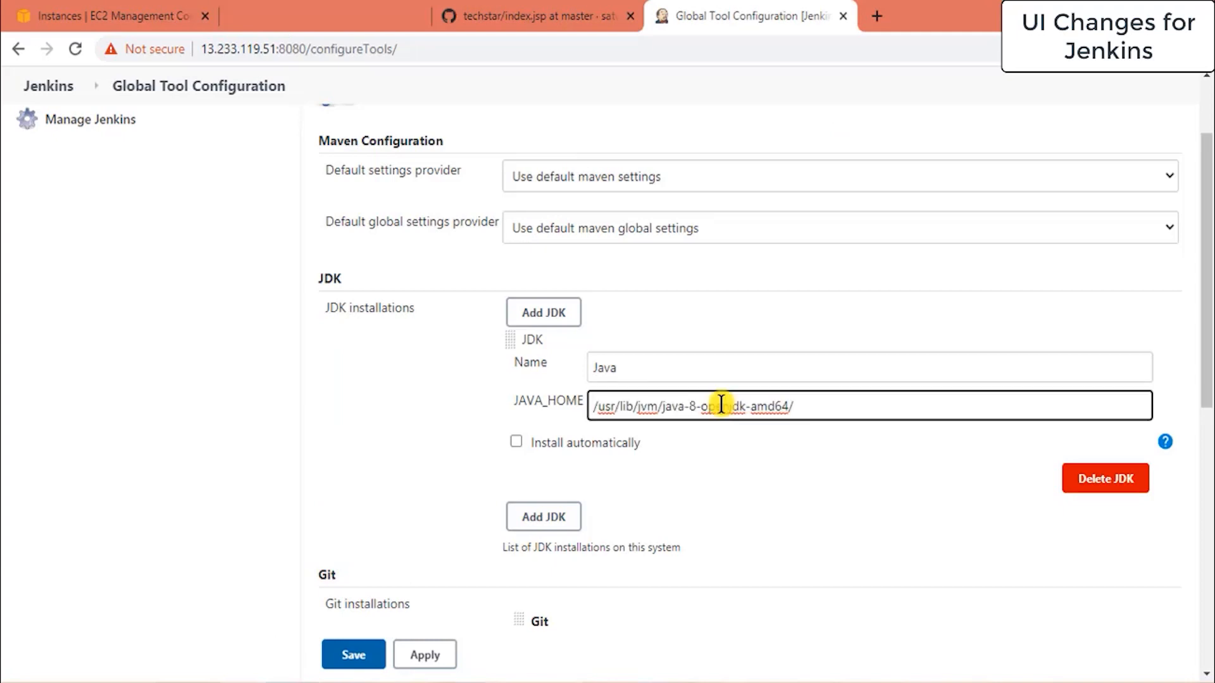
type("bin")
left_click(734, 468)
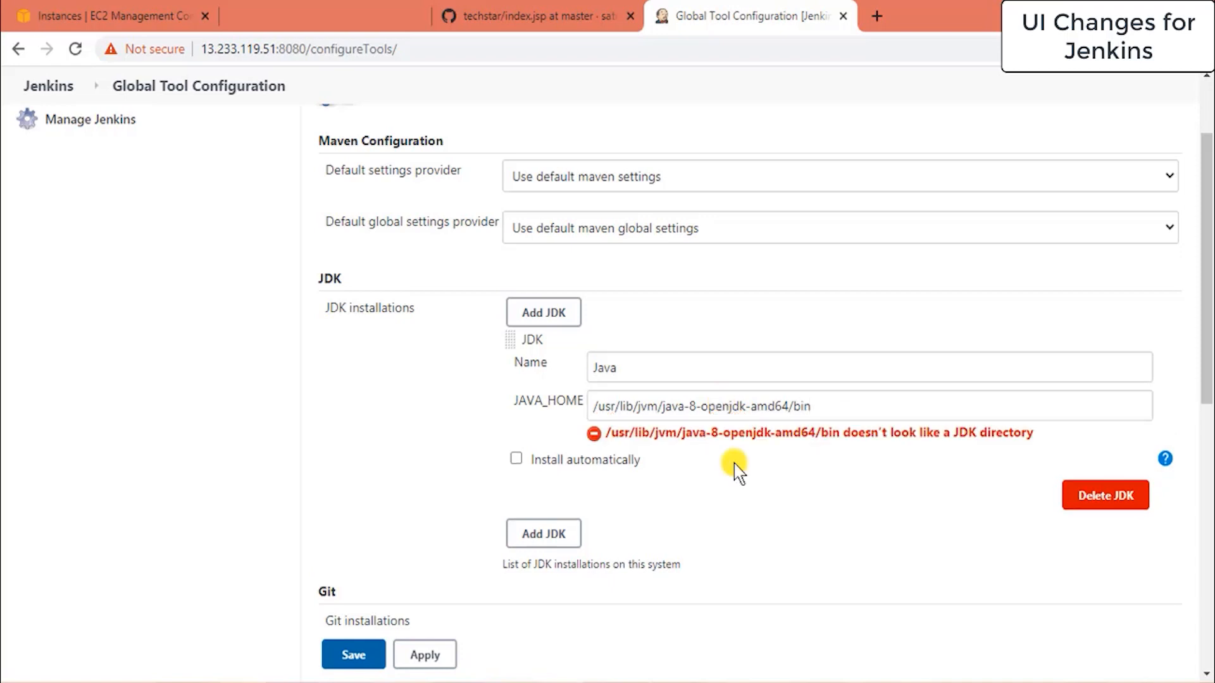
left_click(827, 409)
key("BackSpace")
key("BackSpace")
key("BackSpace")
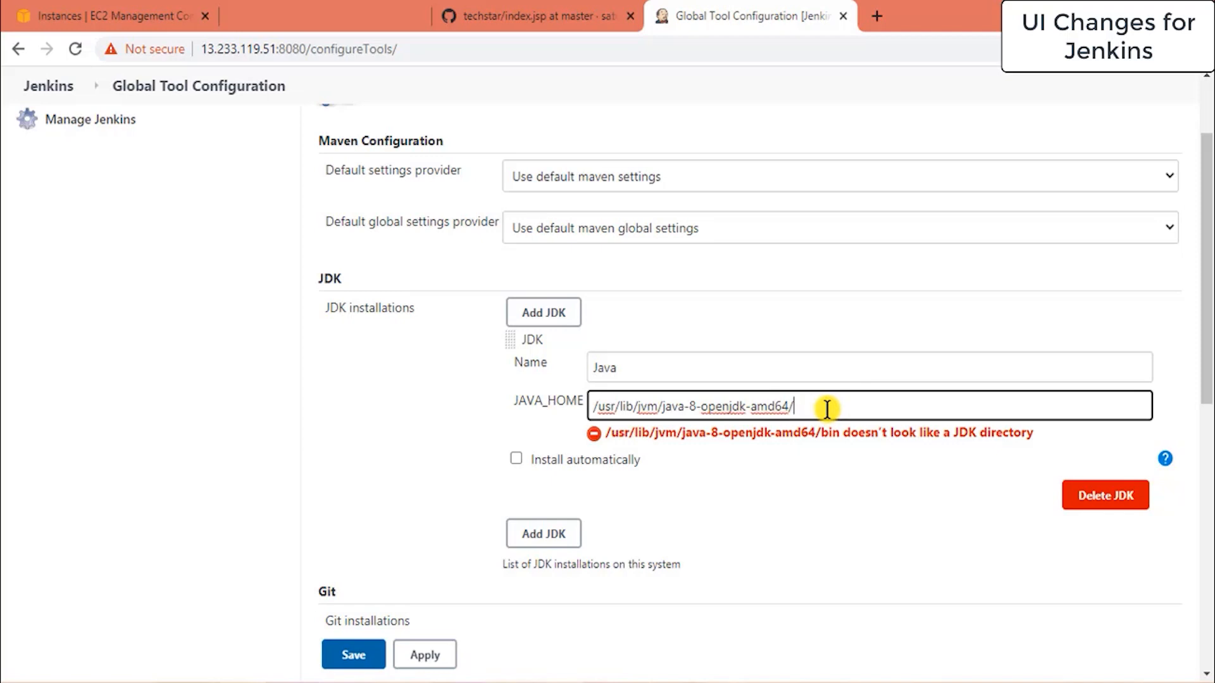
left_click(803, 499)
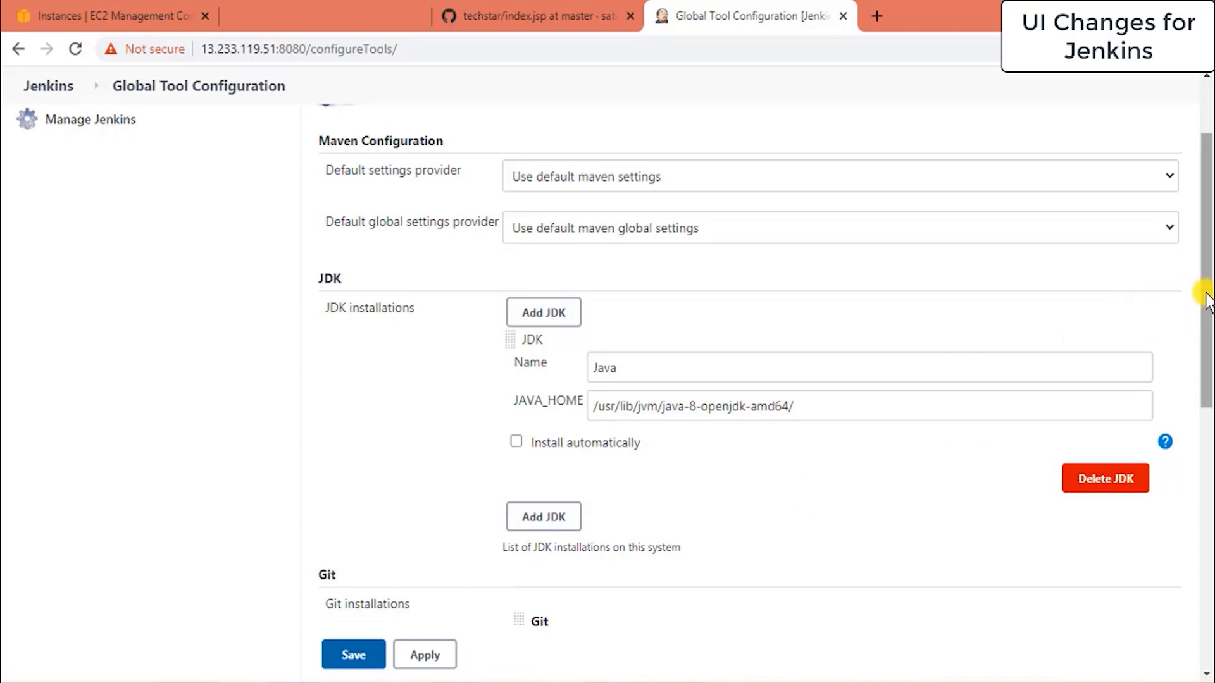
Apply the Global Tool Configuration changes.
left_click_drag(1208, 301, 1208, 339)
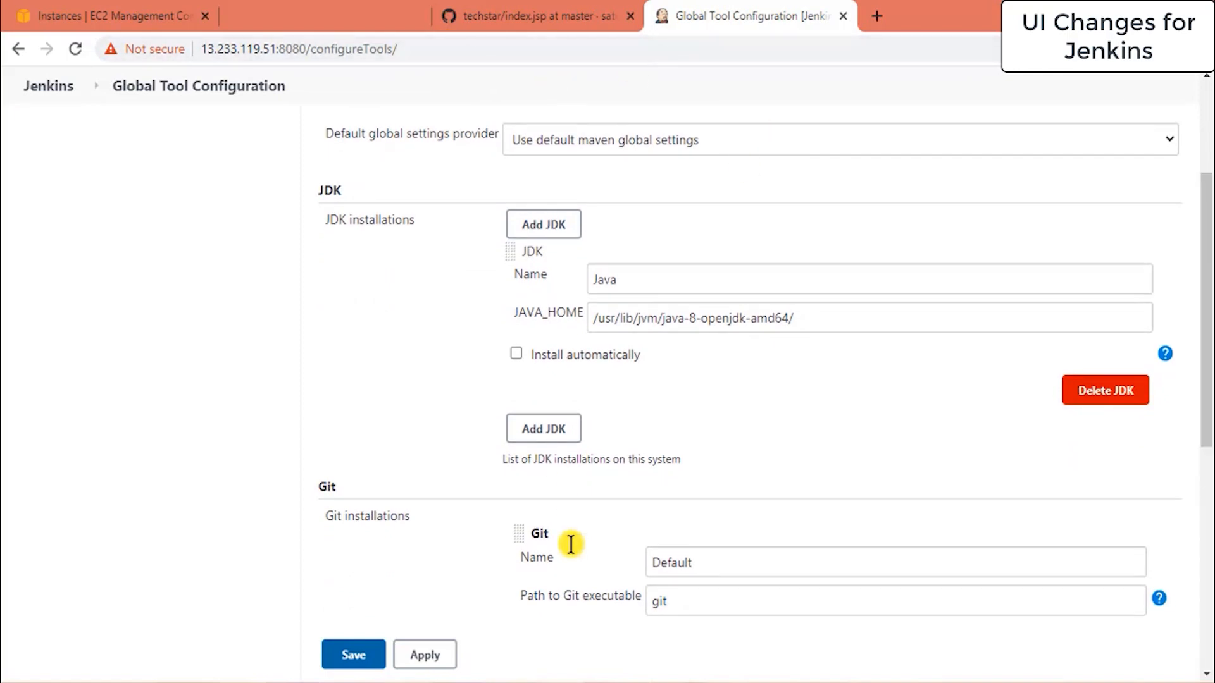
left_click(460, 682)
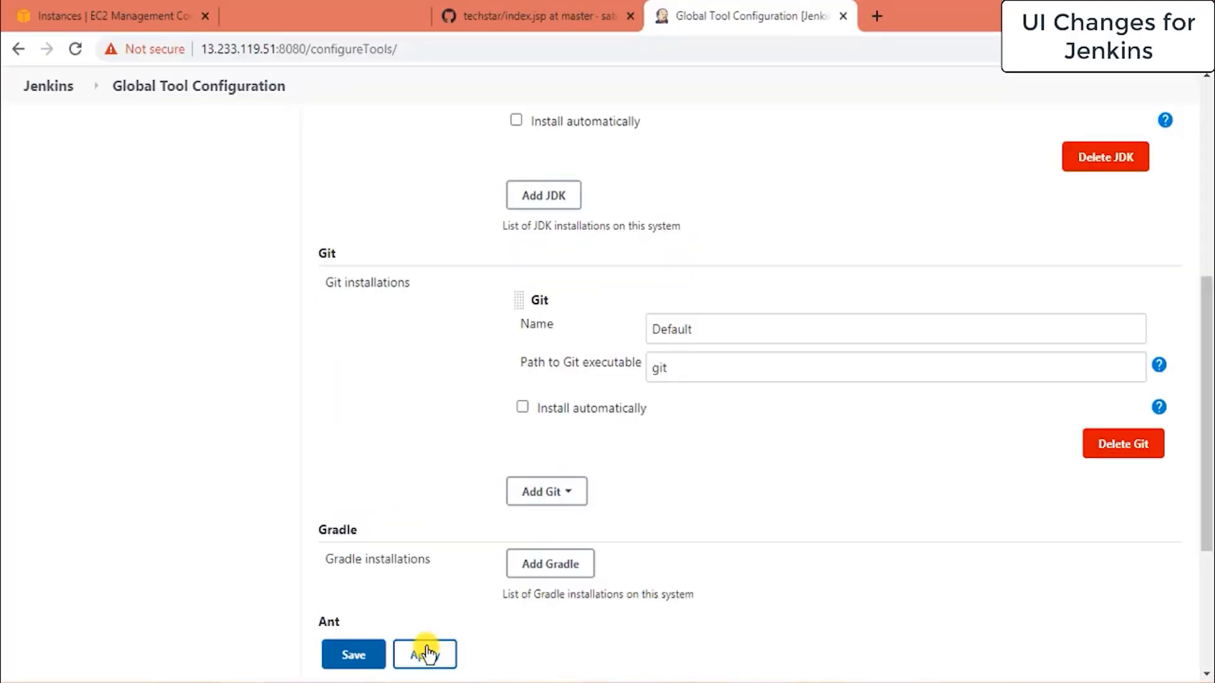
left_click(427, 655)
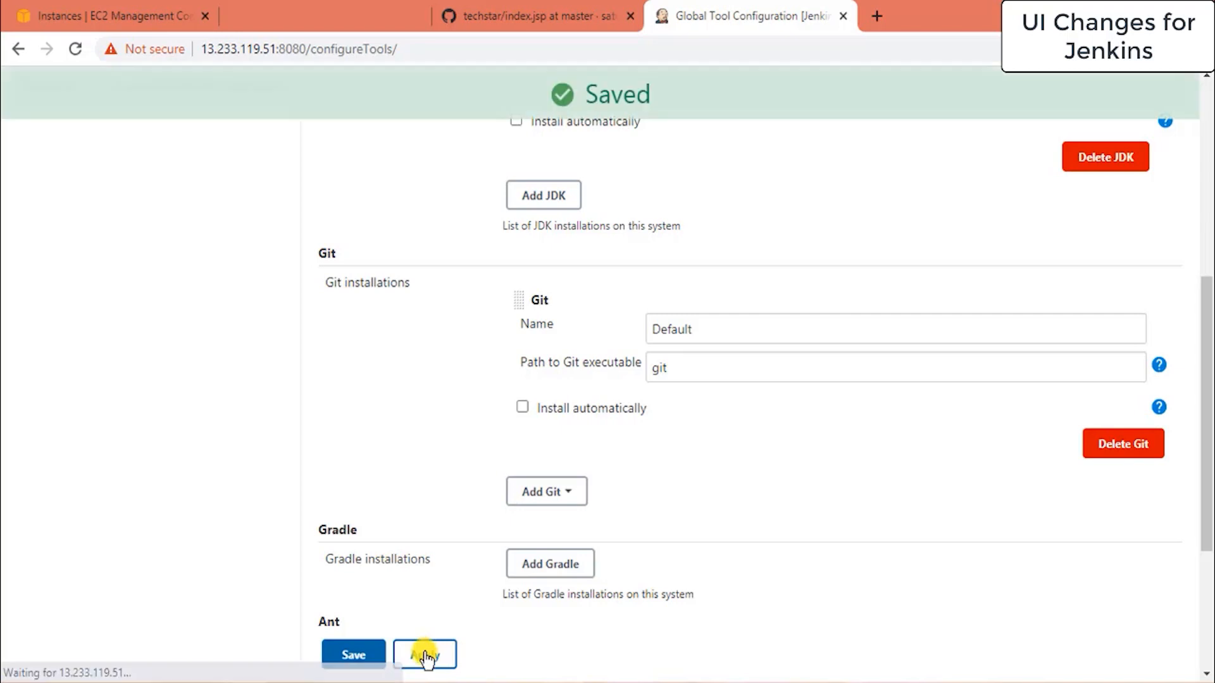
Save the tool configuration and create a freestyle project named first-proj.
left_click(364, 657)
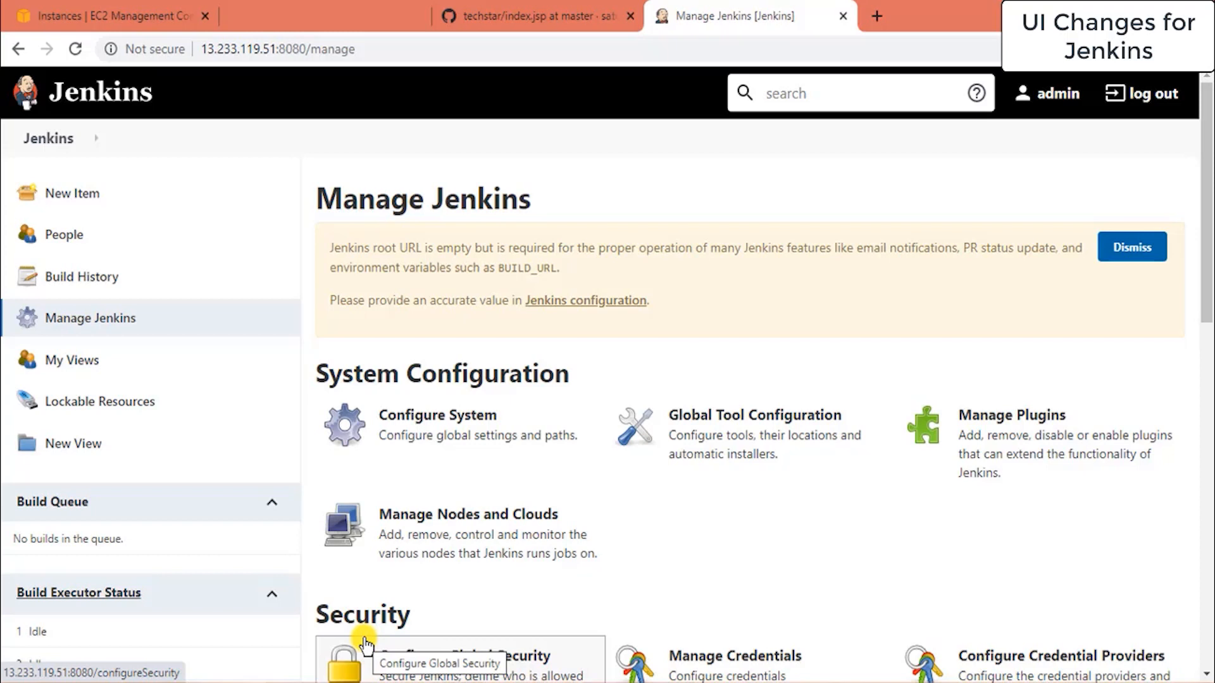
left_click(75, 199)
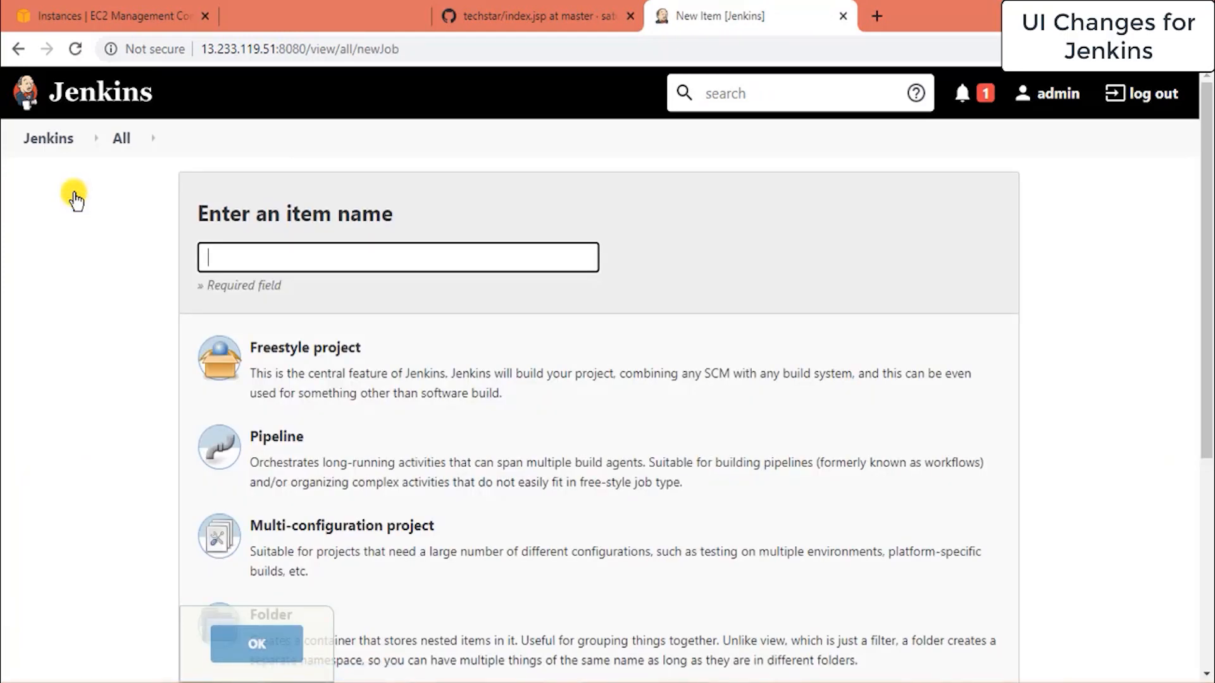
type("first-proj")
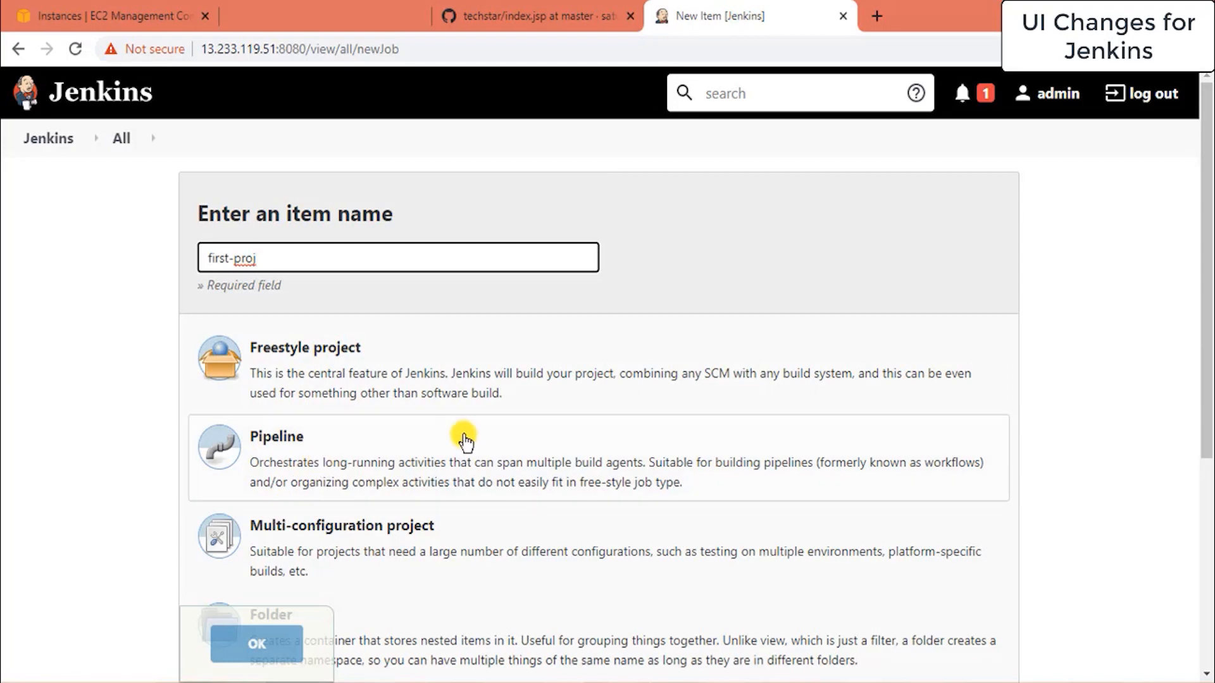
left_click(306, 400)
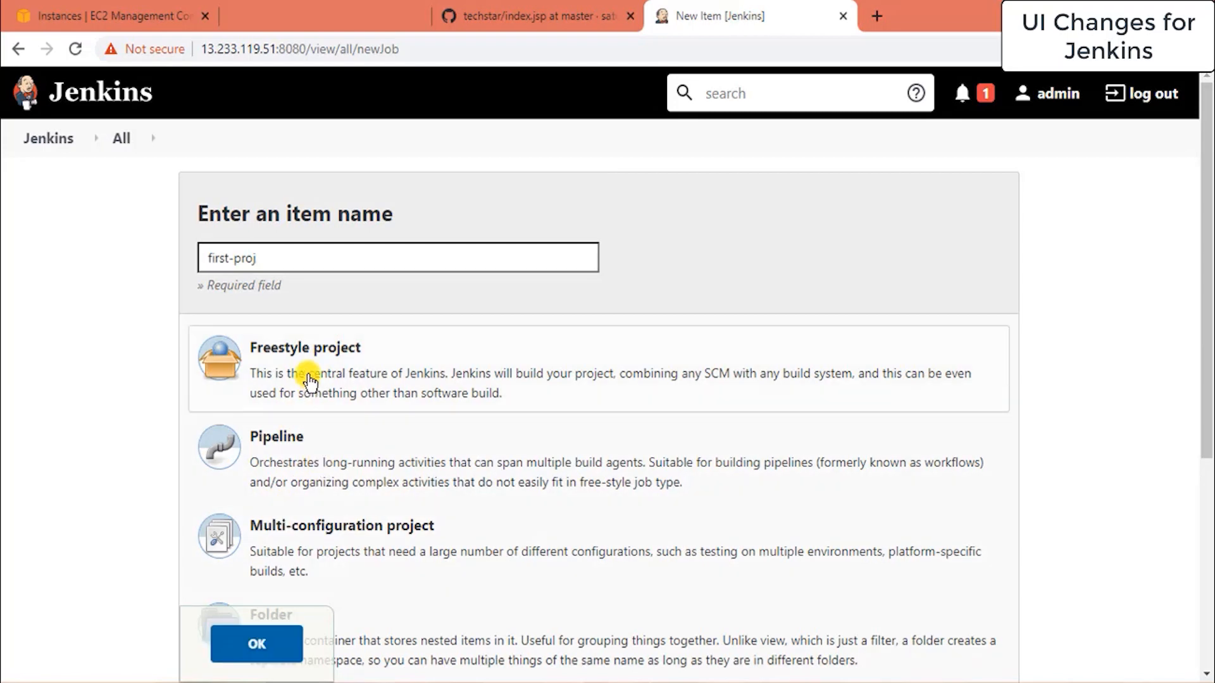
left_click(245, 643)
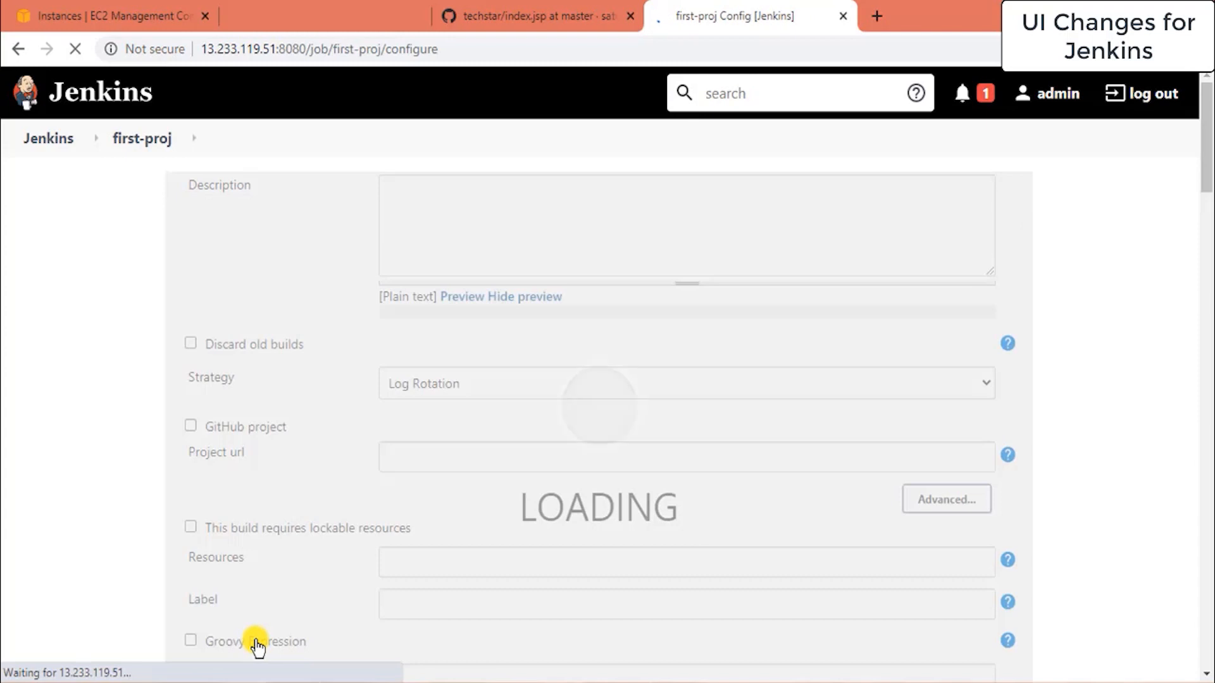
Give first-proj the description 'building sample code'.
left_click(453, 293)
type("bu")
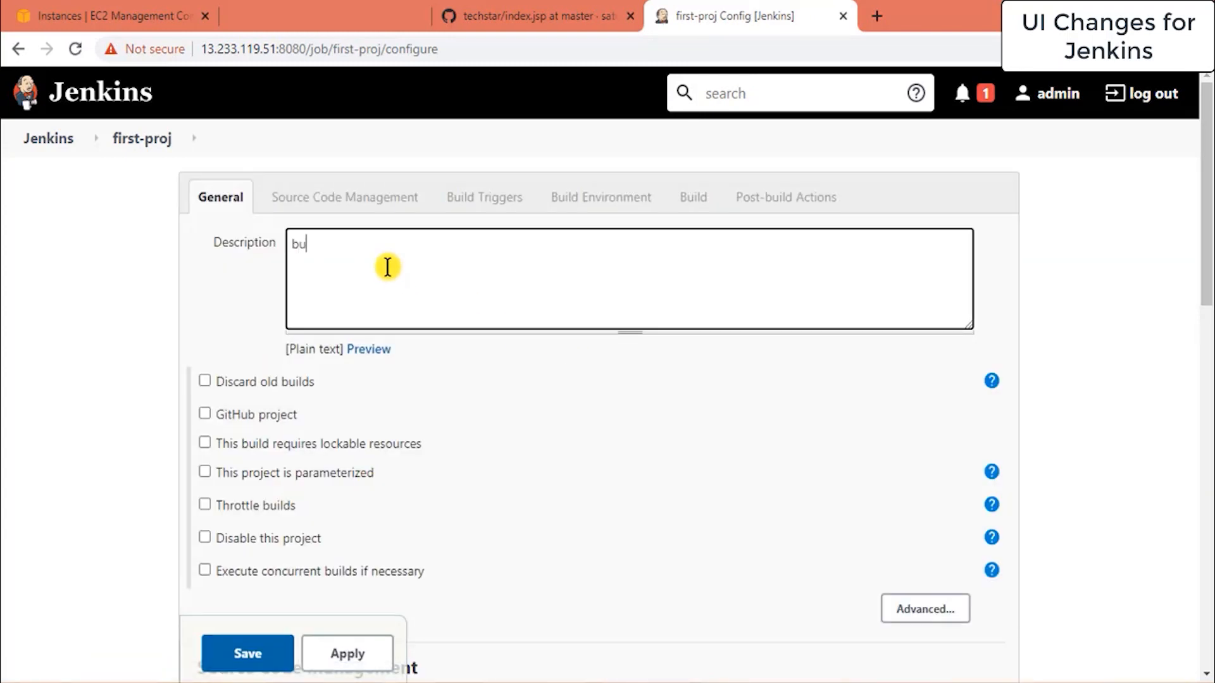
type("ilding sample code")
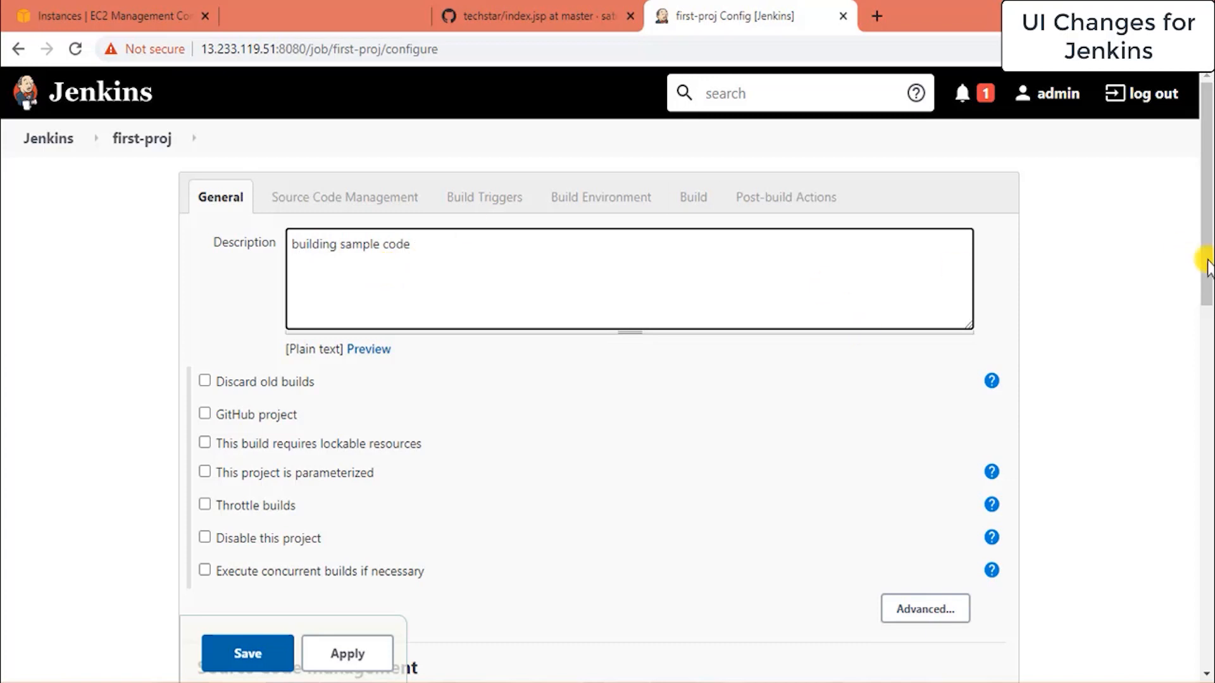
scroll(1207, 297, "down", 5)
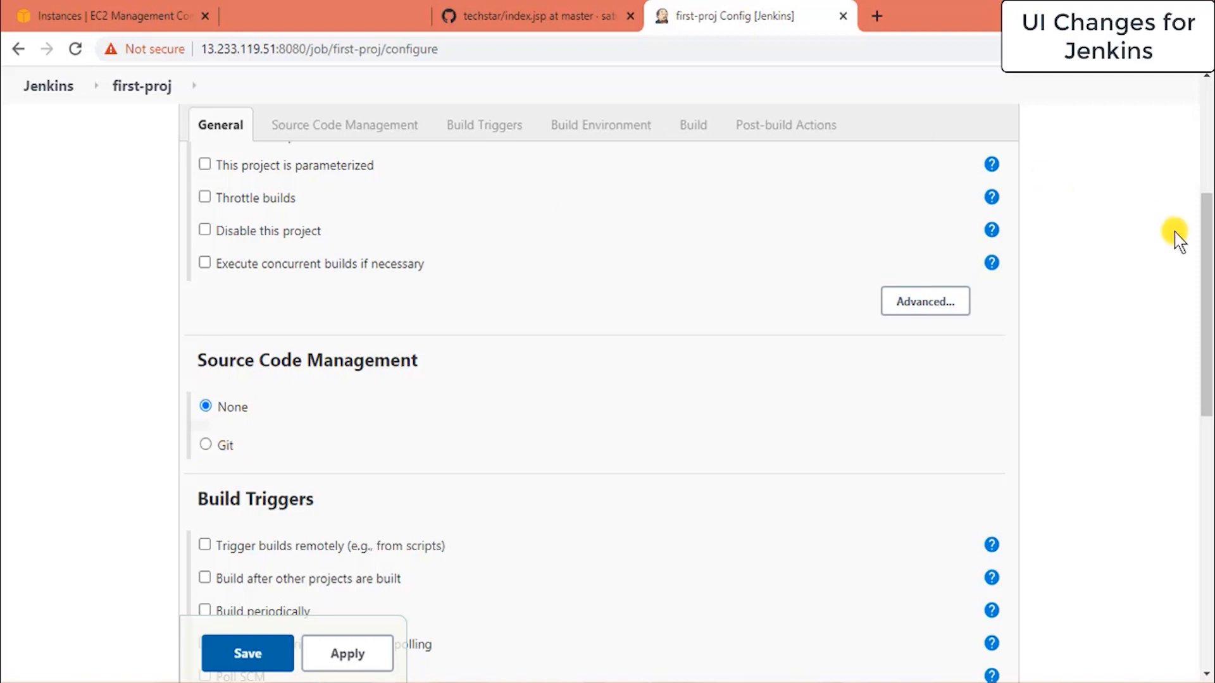
left_click_drag(1205, 246, 1207, 437)
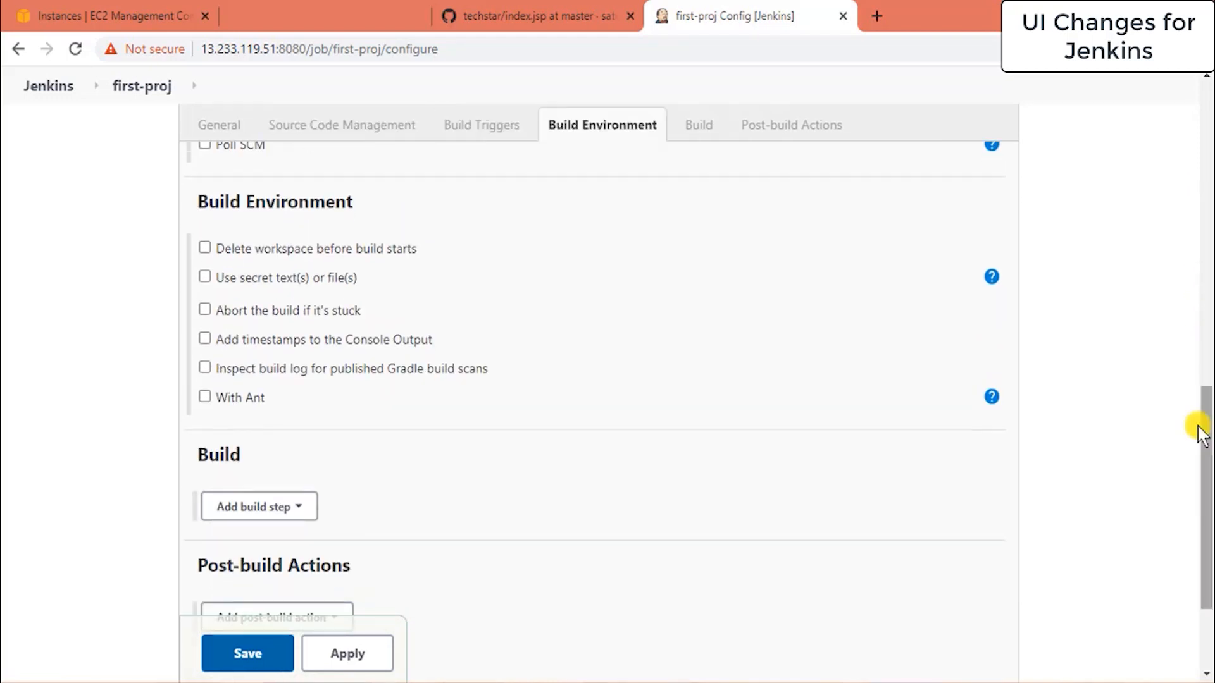
Add an Execute shell step running echo " this is my first project " and save the job.
left_click(291, 508)
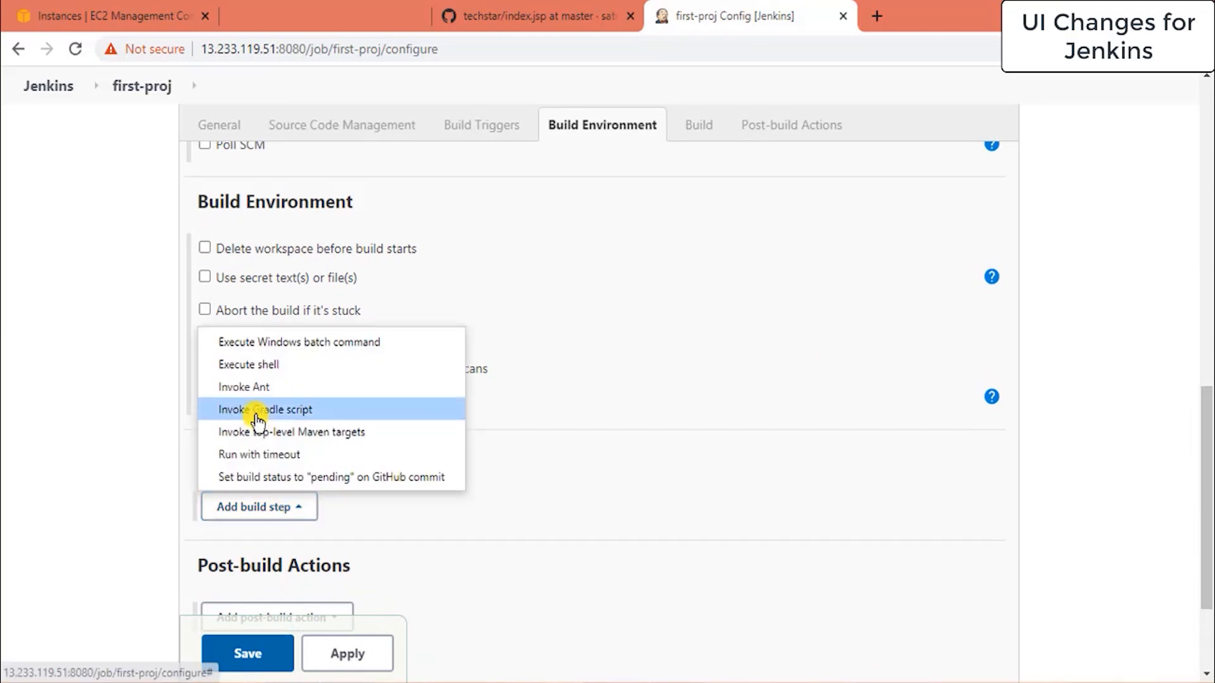
left_click(258, 373)
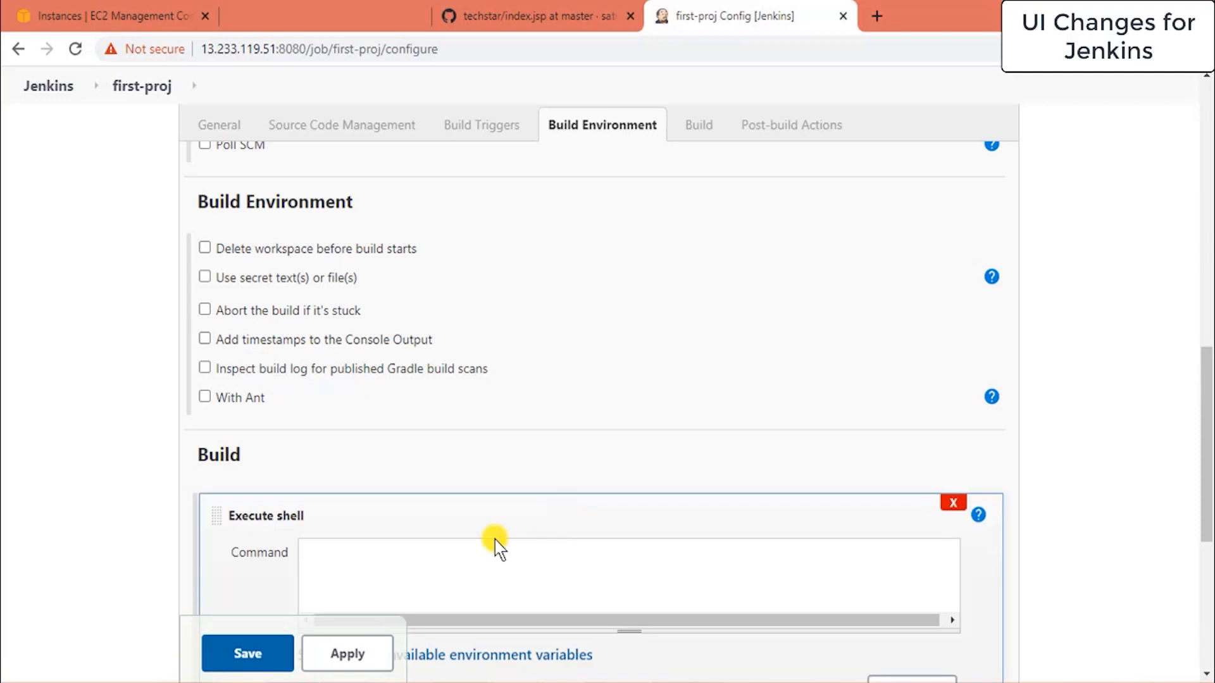
left_click(391, 551)
type("echo \" th")
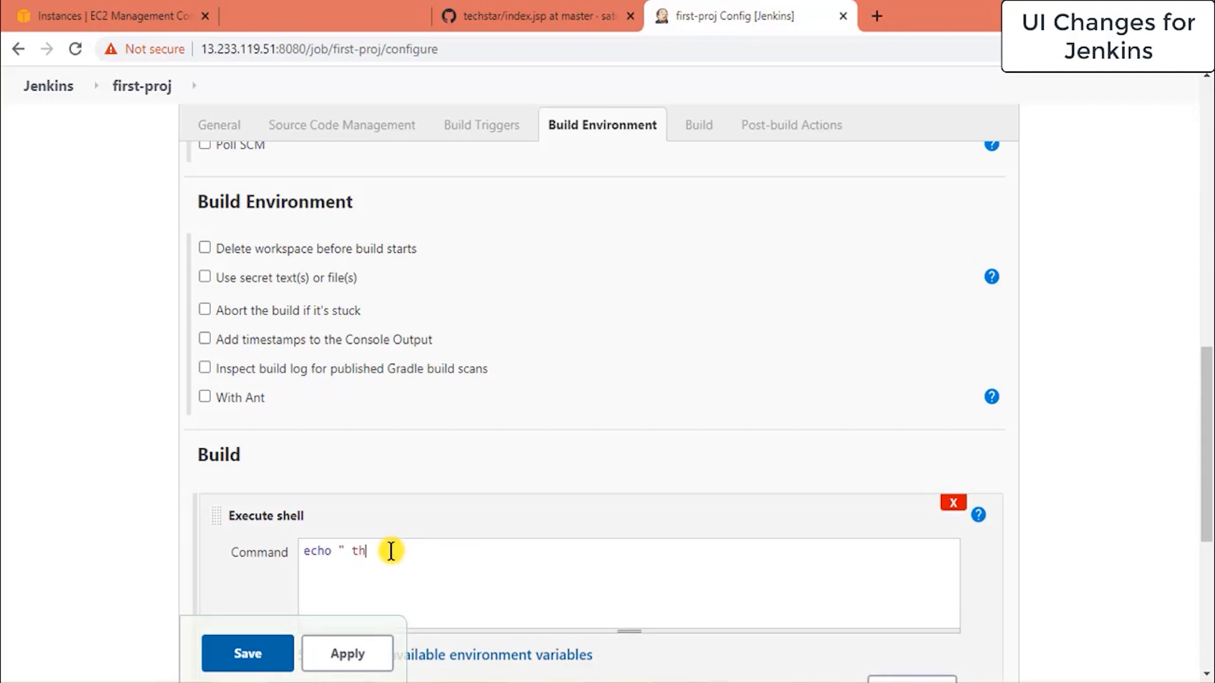
type("is is my first project \"")
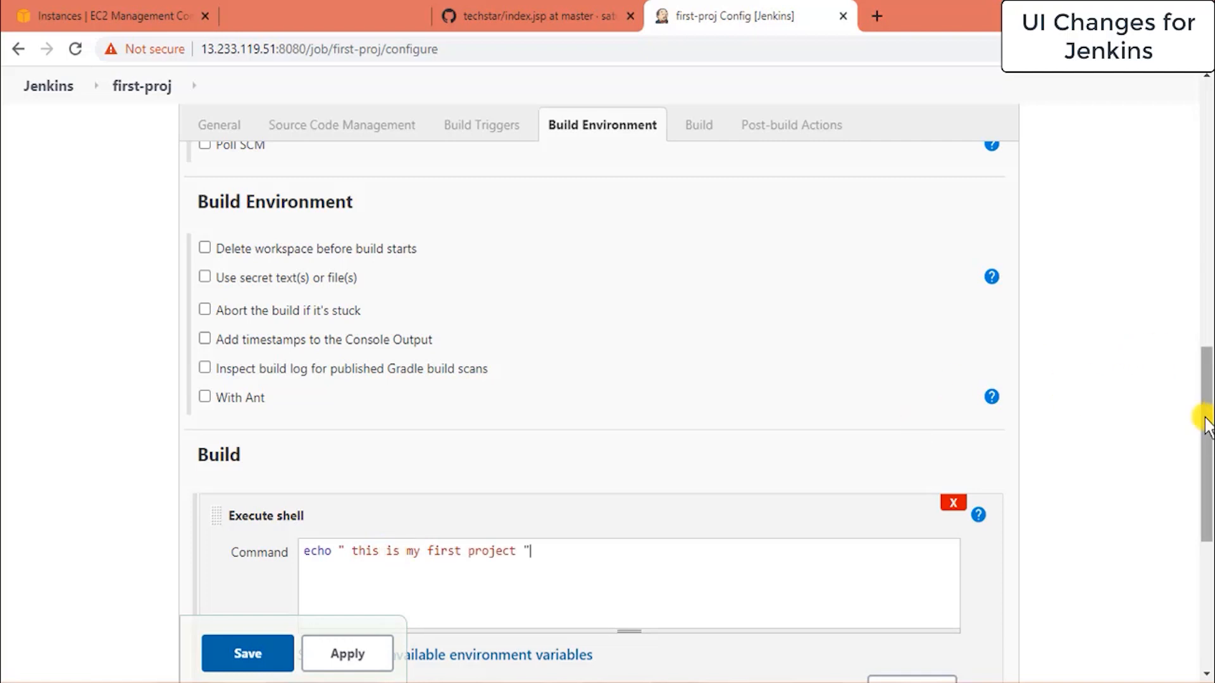
scroll(1205, 481, "down", 1)
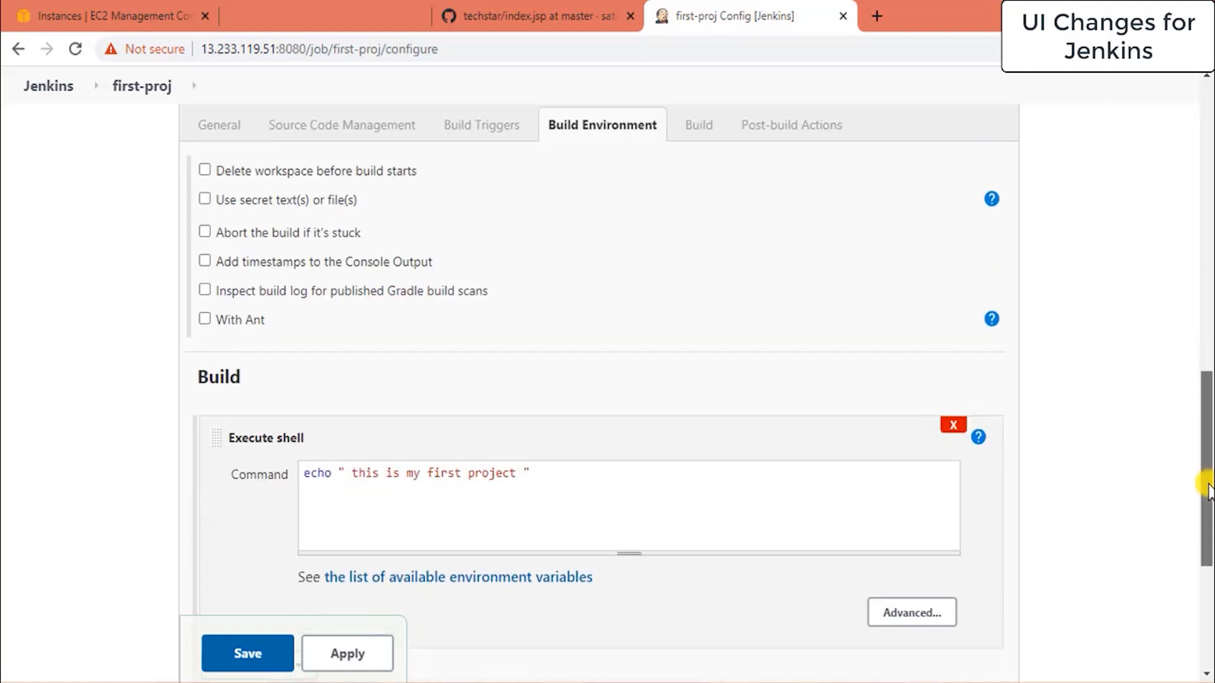
left_click(326, 655)
left_click(262, 655)
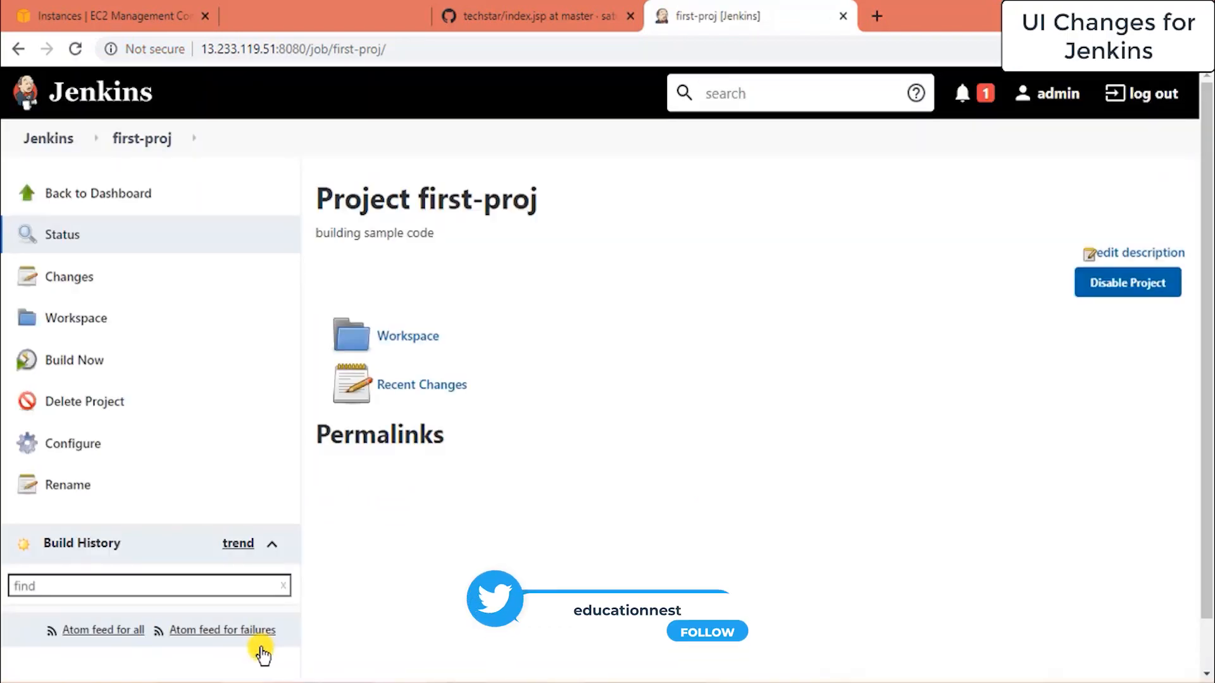
Schedule a build of first-proj from the dashboard, check Build Executor Status, then return.
left_click(102, 197)
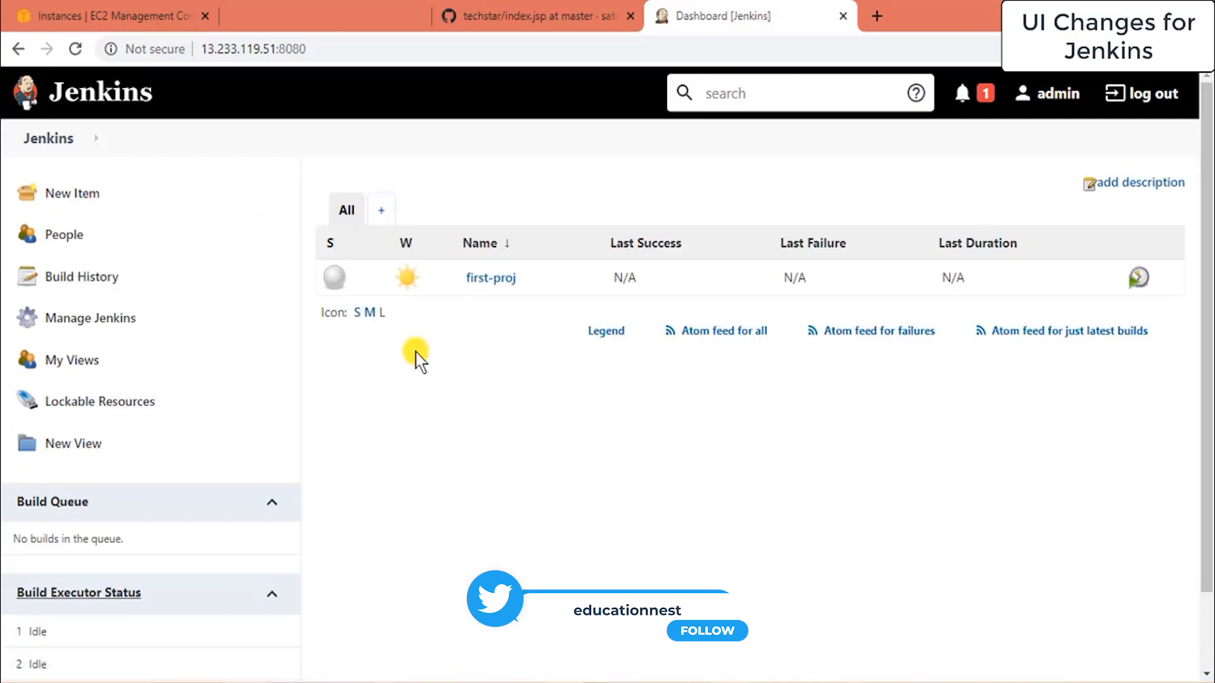
left_click(526, 279)
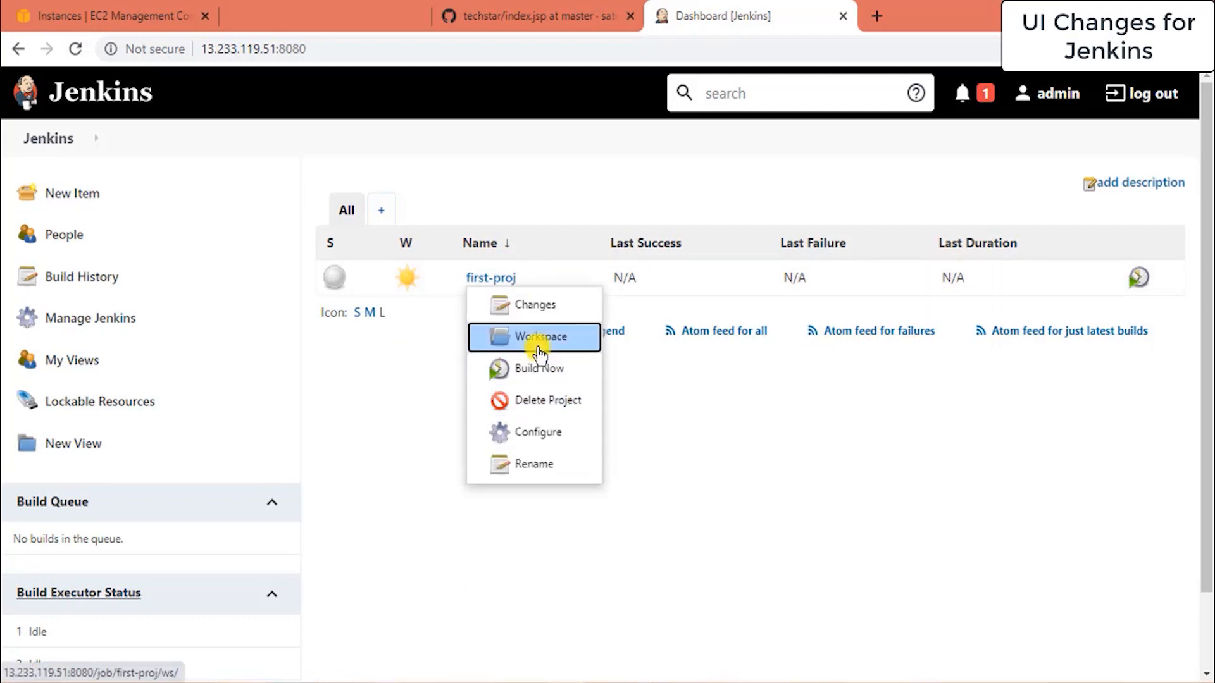
left_click(1133, 278)
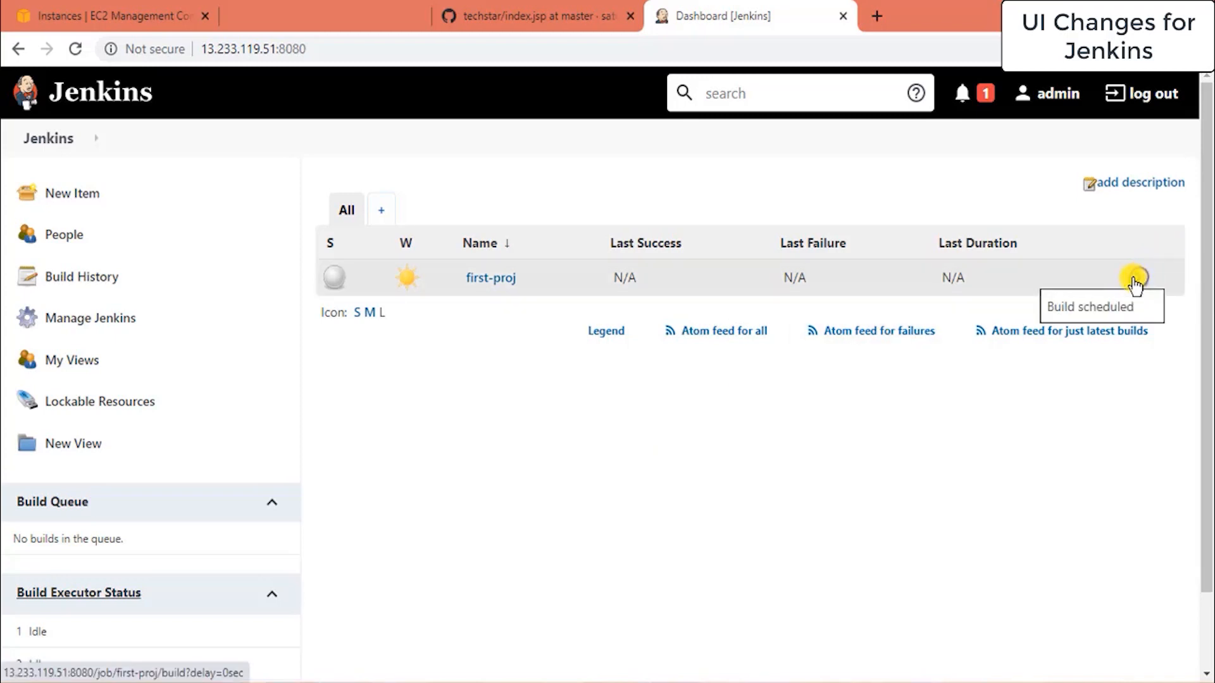
scroll(1209, 386, "down", 2)
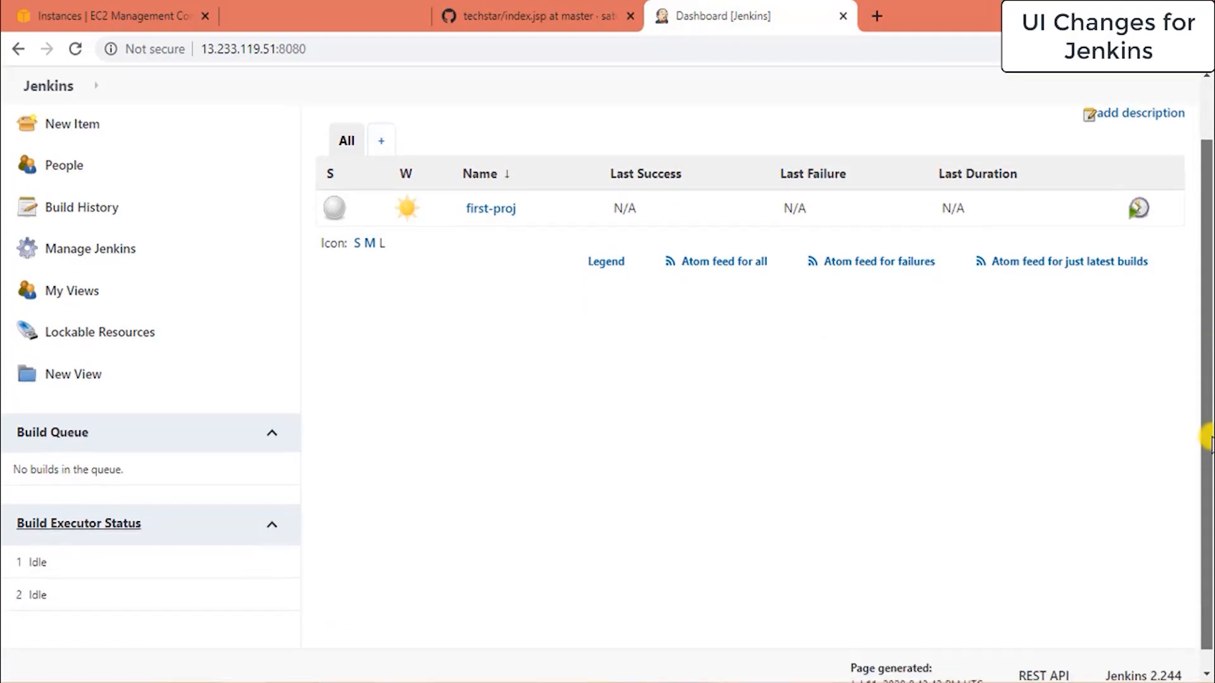
left_click(94, 525)
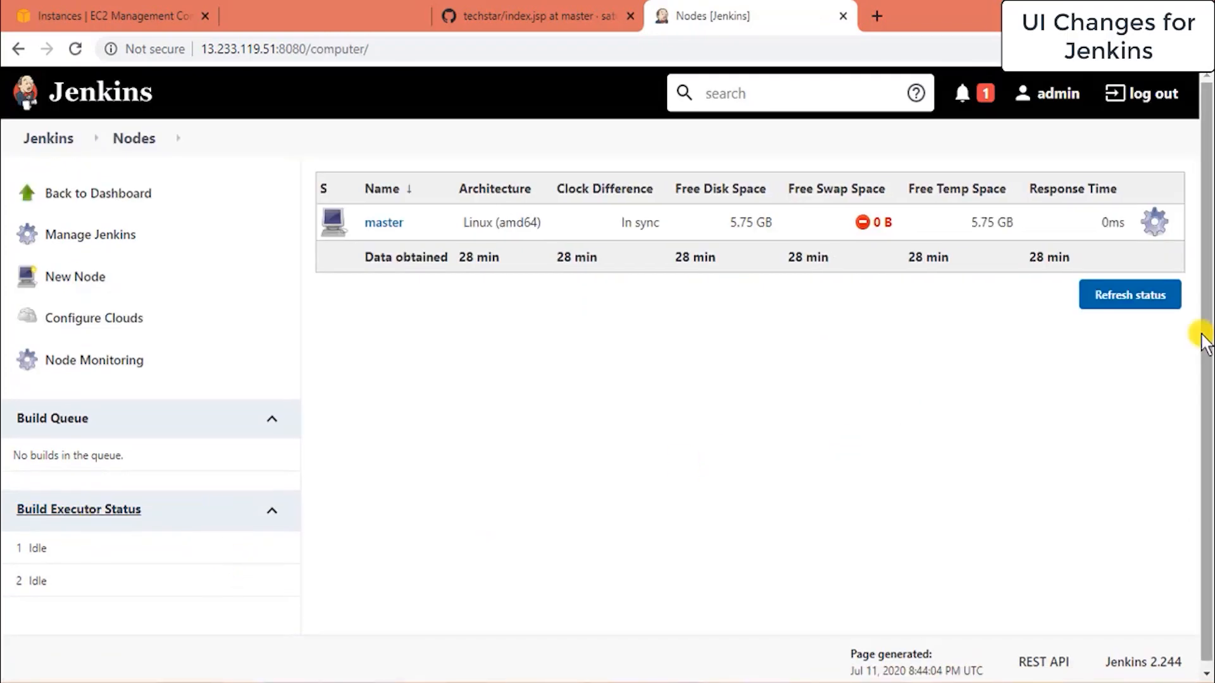
left_click(98, 193)
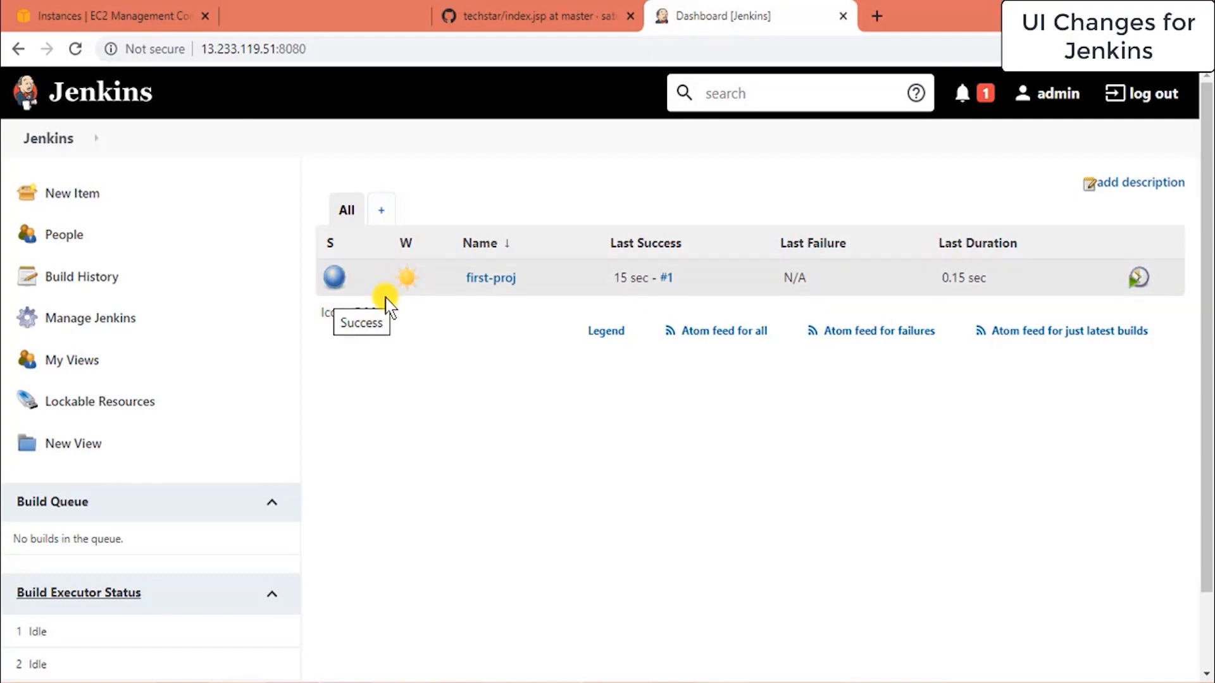
Open first-proj build #4's console output and highlight the workspace path, echo command and output line.
left_click(339, 279)
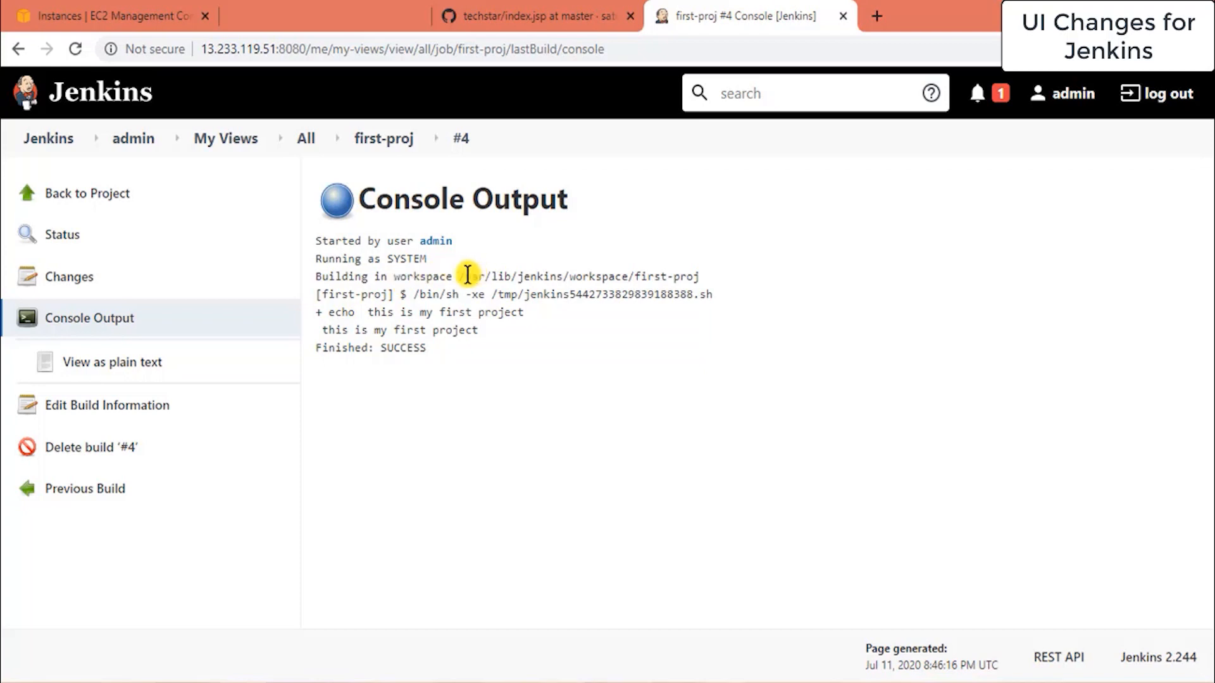
left_click_drag(468, 273, 661, 276)
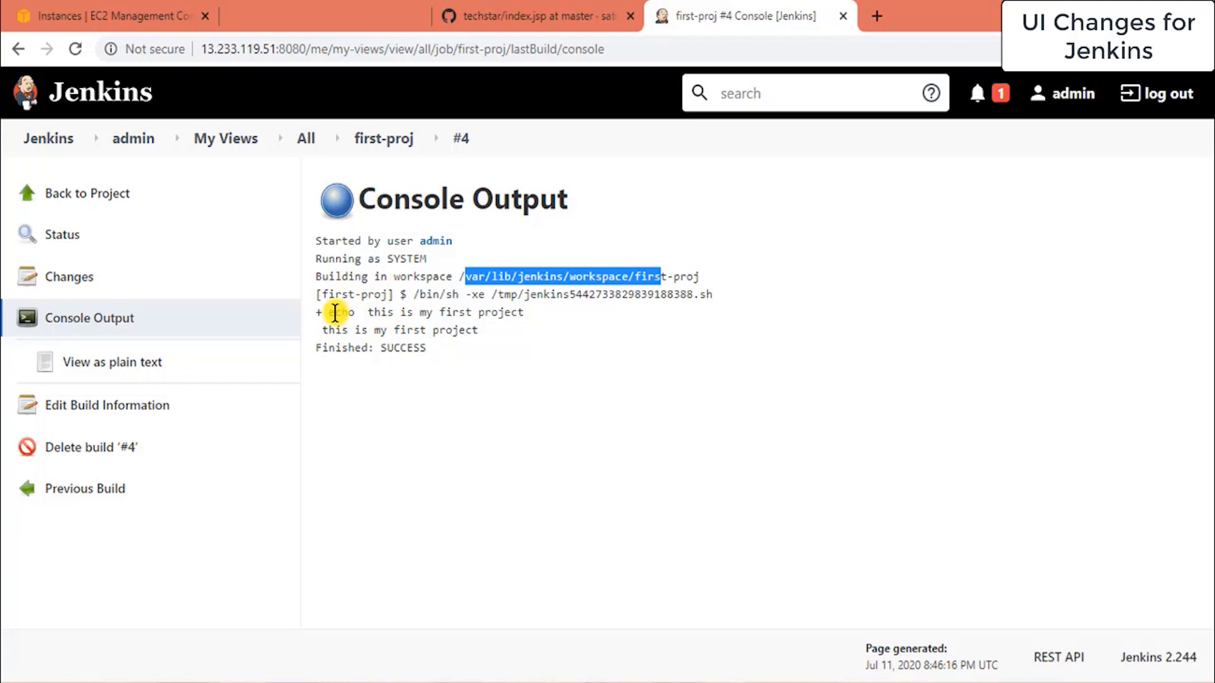
left_click_drag(332, 313, 472, 315)
left_click(340, 342)
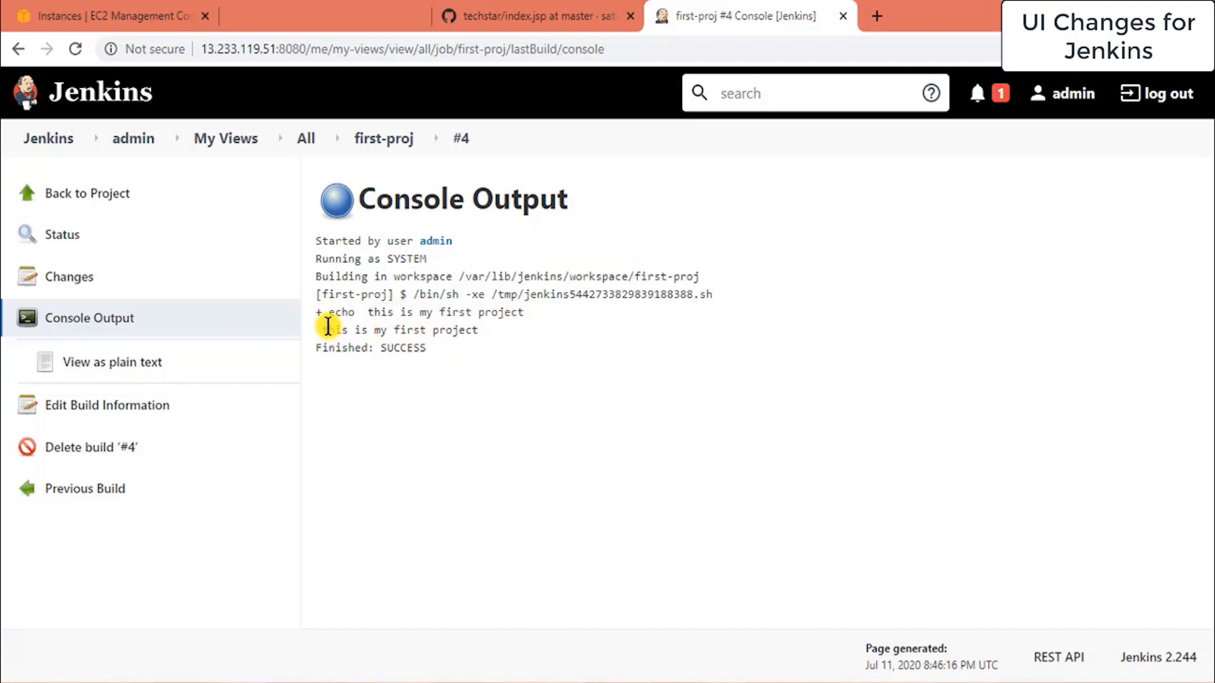
left_click_drag(318, 328, 473, 330)
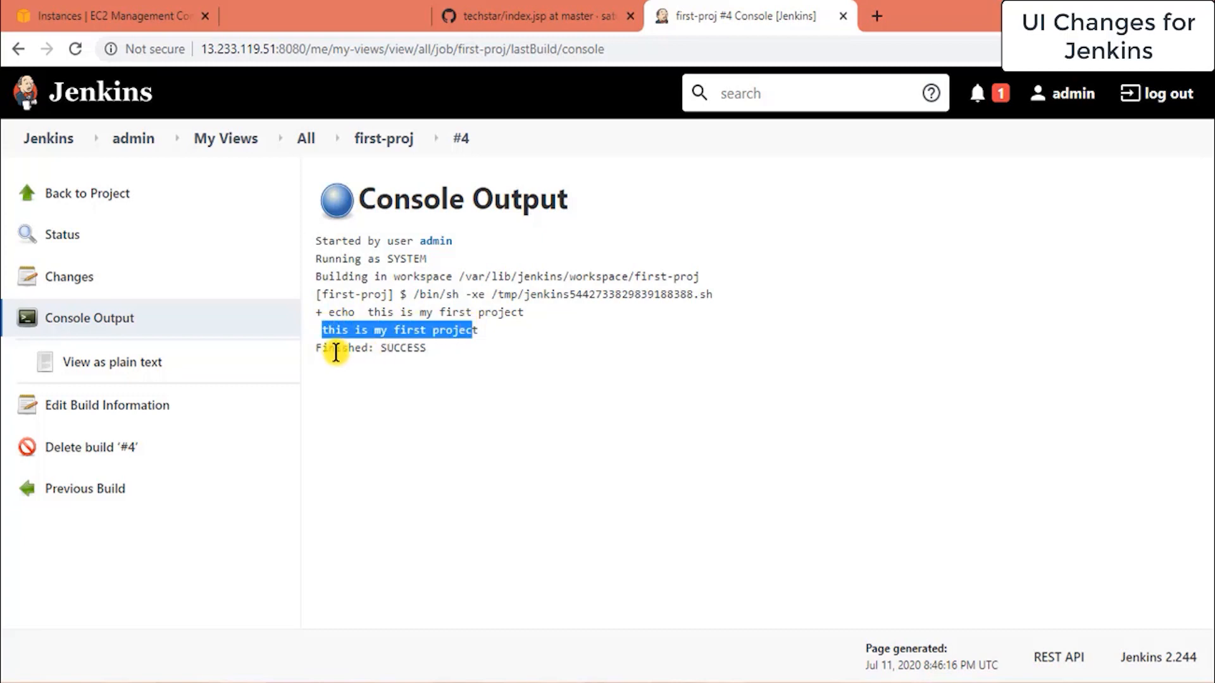
left_click(331, 352)
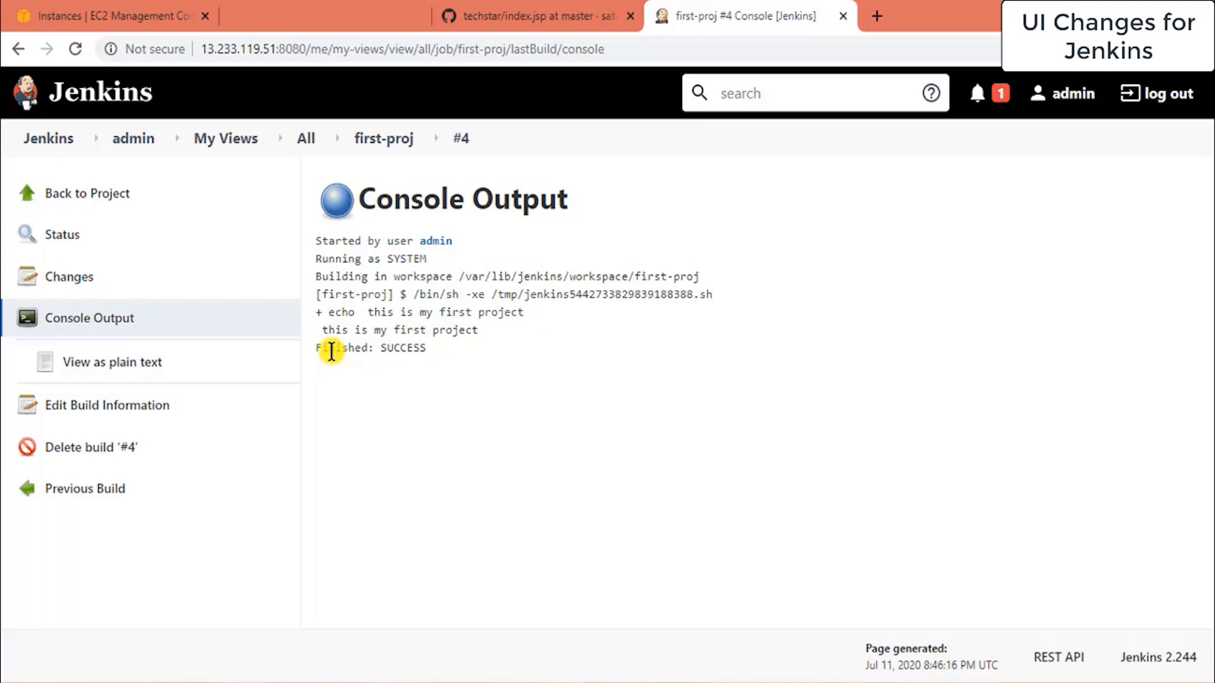